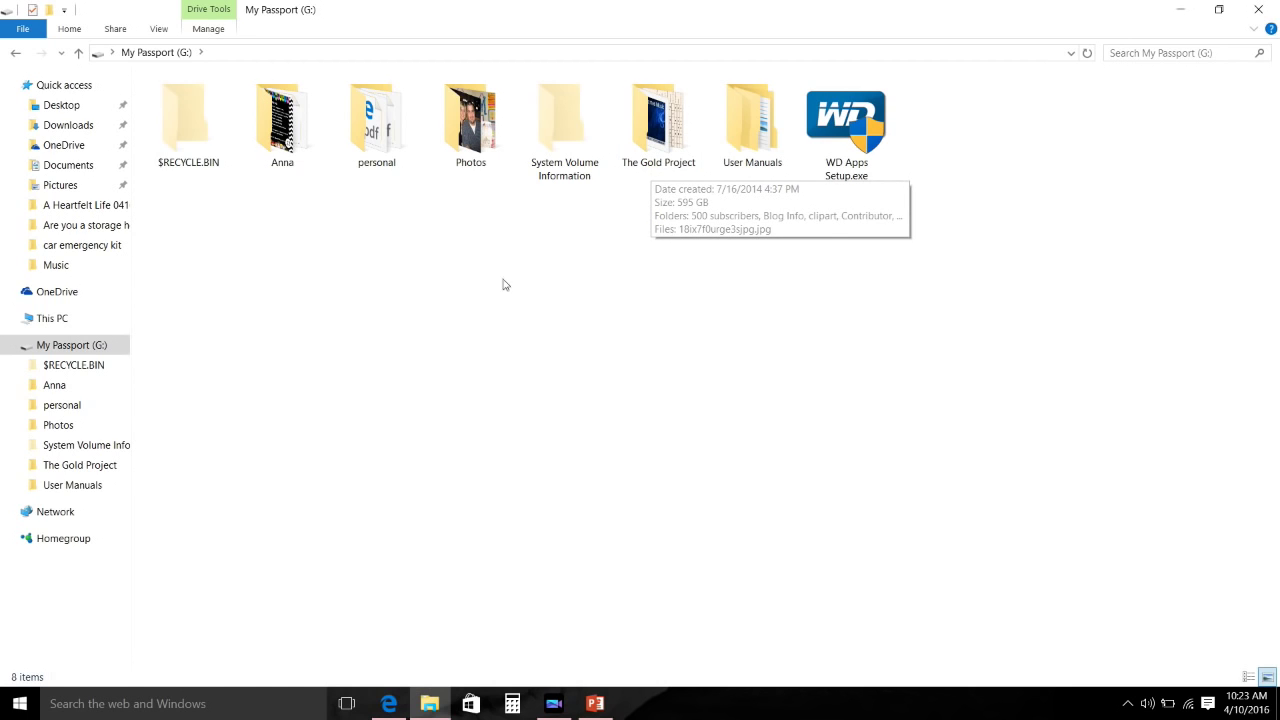
- Browse the personal folder, then Photos > 2015 > April, returning to Photos
{"action": "double_click", "coordinate": [376, 140]}
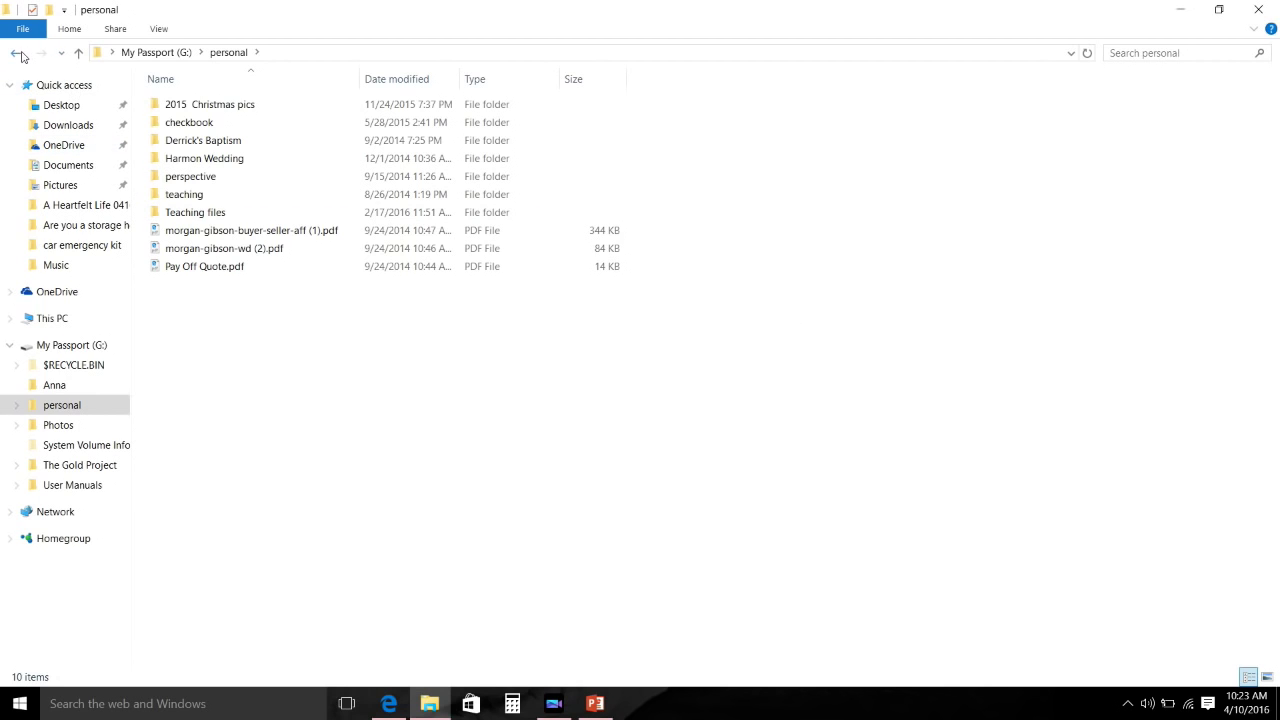
{"action": "left_click", "coordinate": [17, 54]}
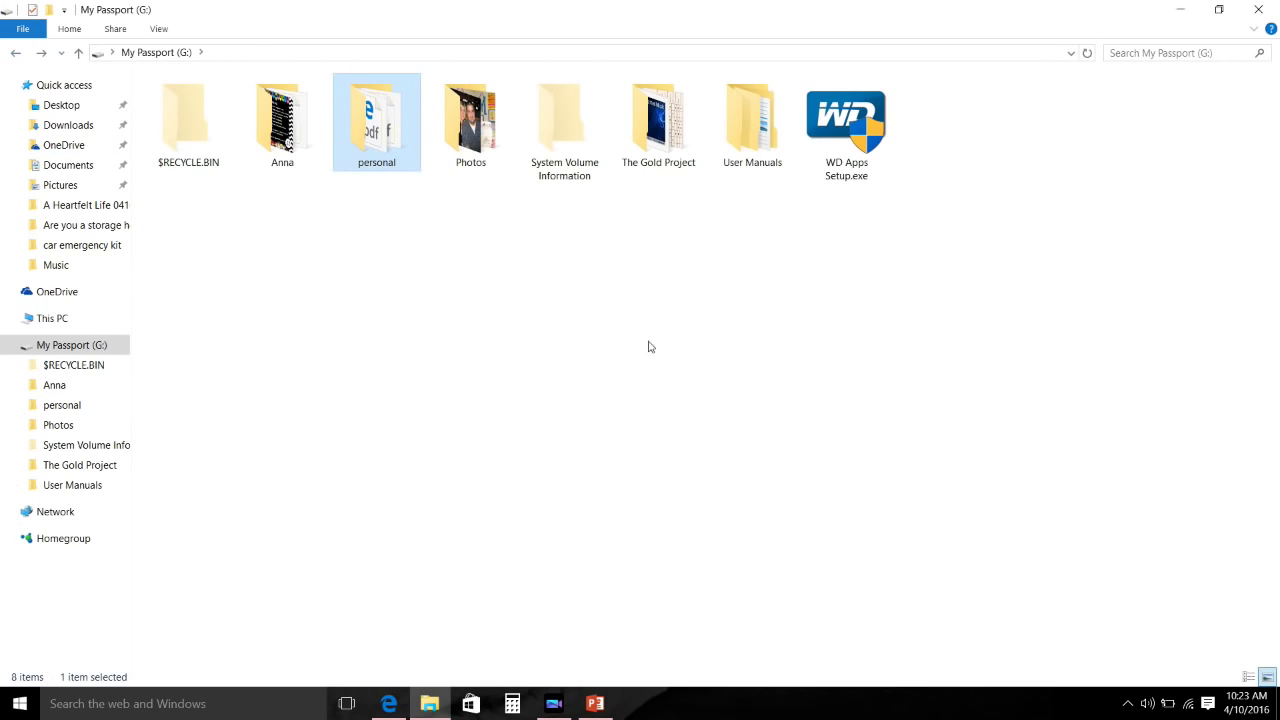
{"action": "double_click", "coordinate": [478, 150]}
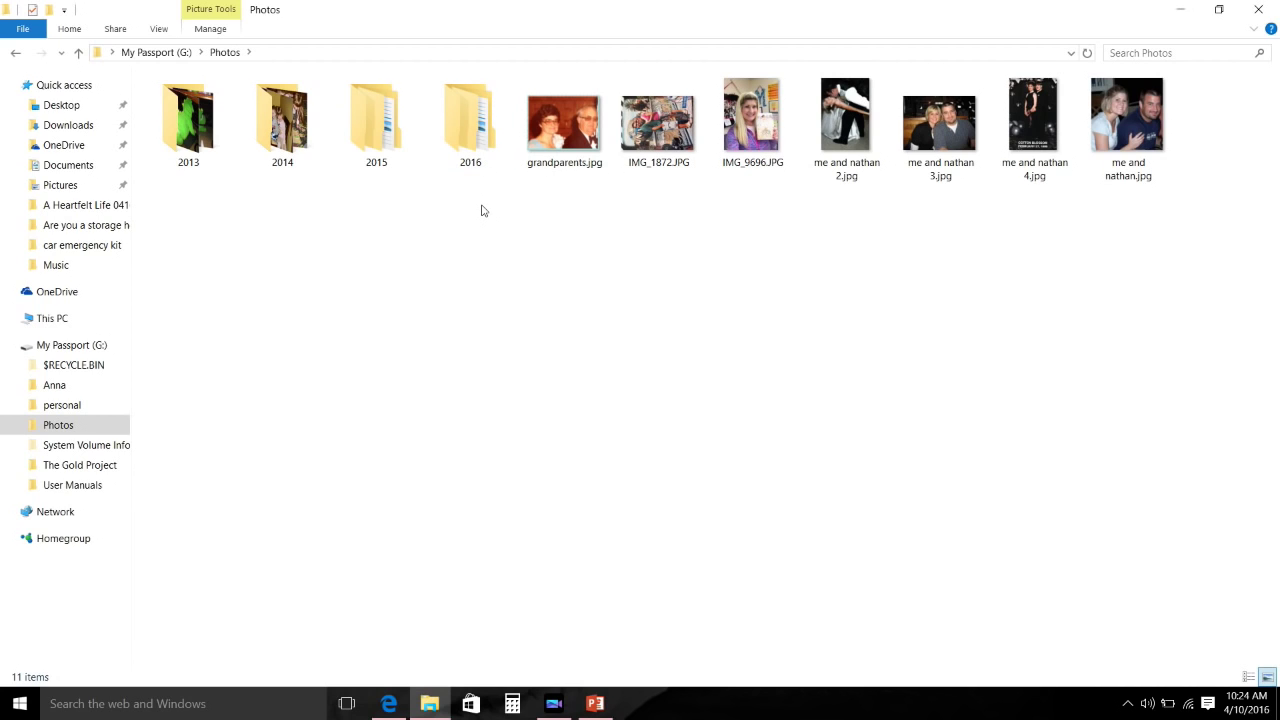
{"action": "double_click", "coordinate": [405, 148]}
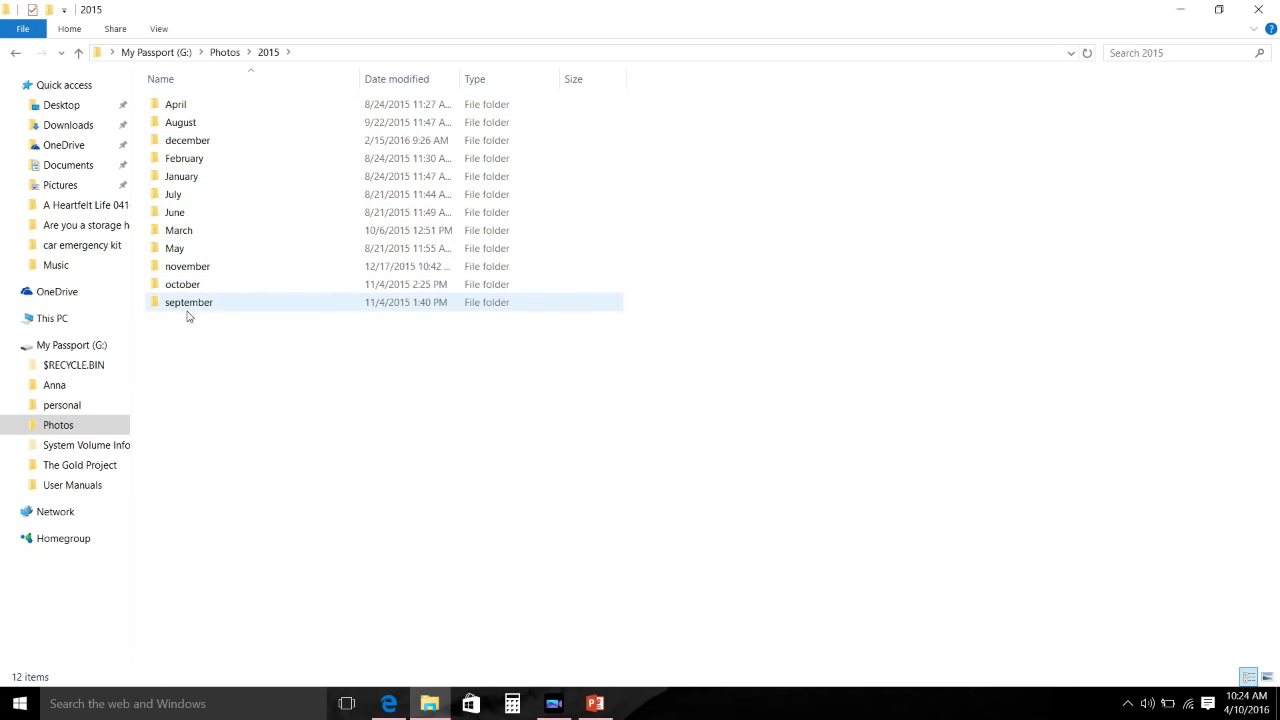
{"action": "double_click", "coordinate": [254, 109]}
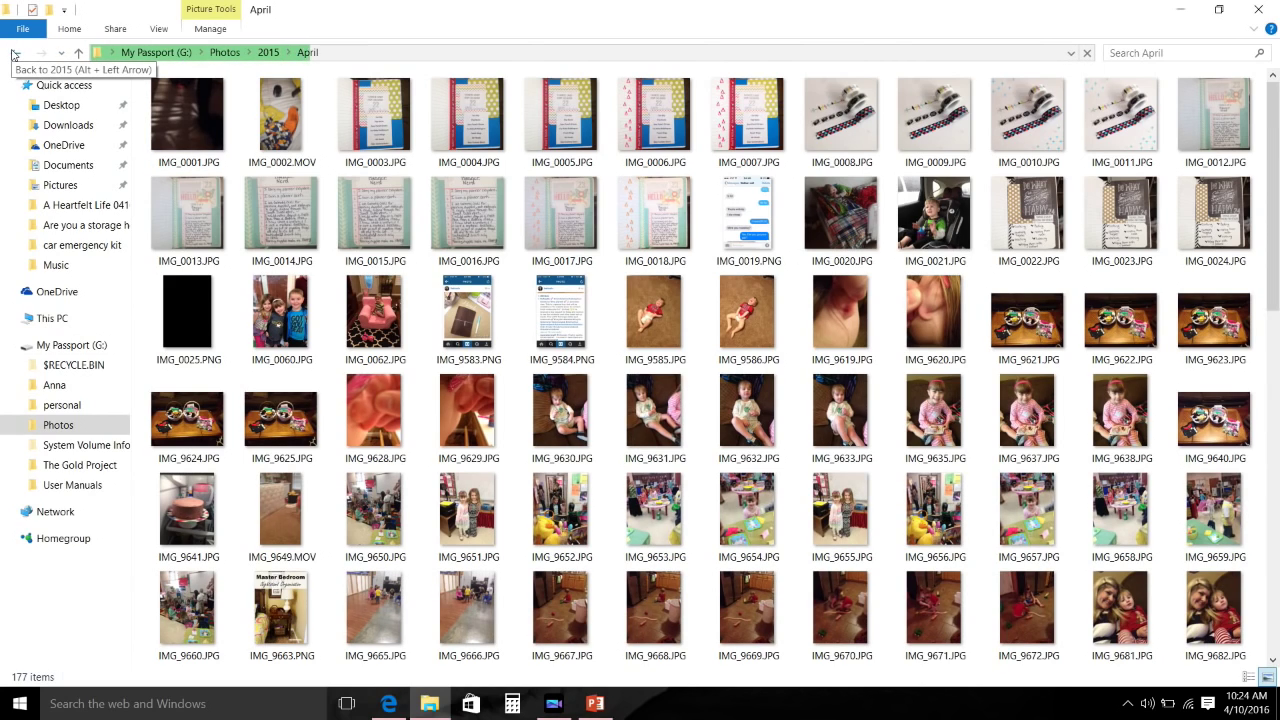
{"action": "left_click", "coordinate": [14, 53]}
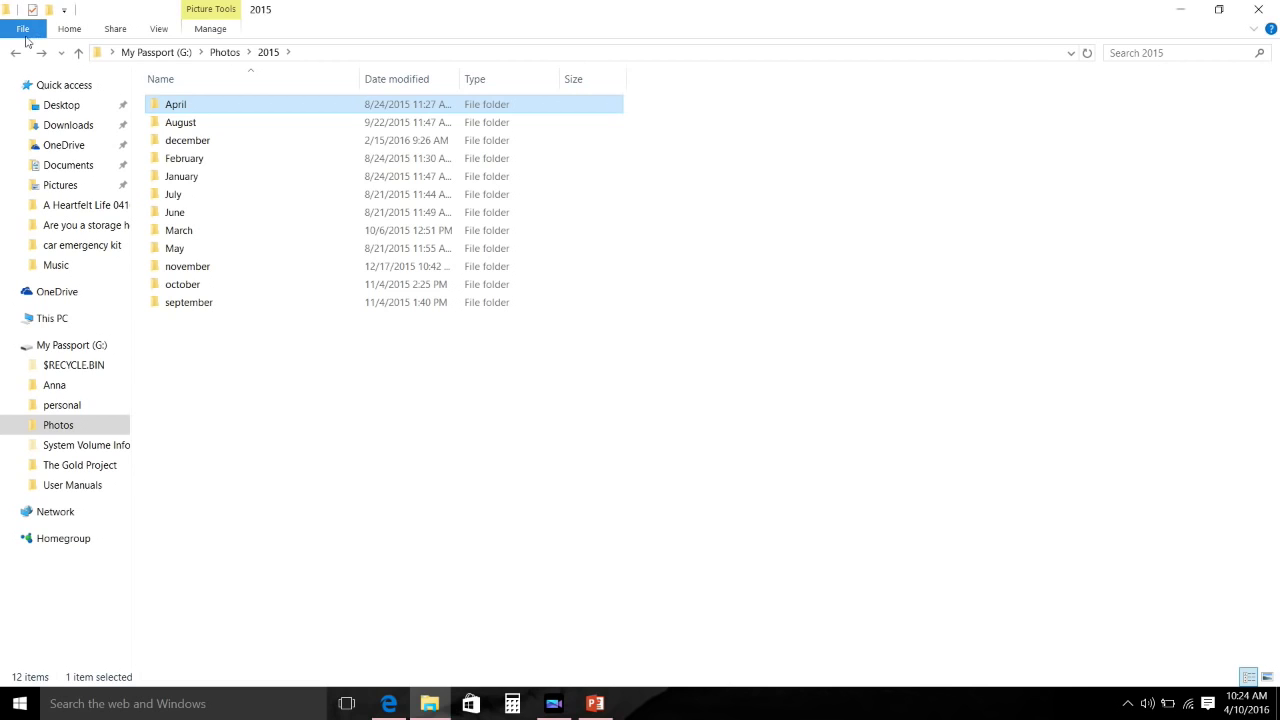
{"action": "left_click", "coordinate": [16, 54]}
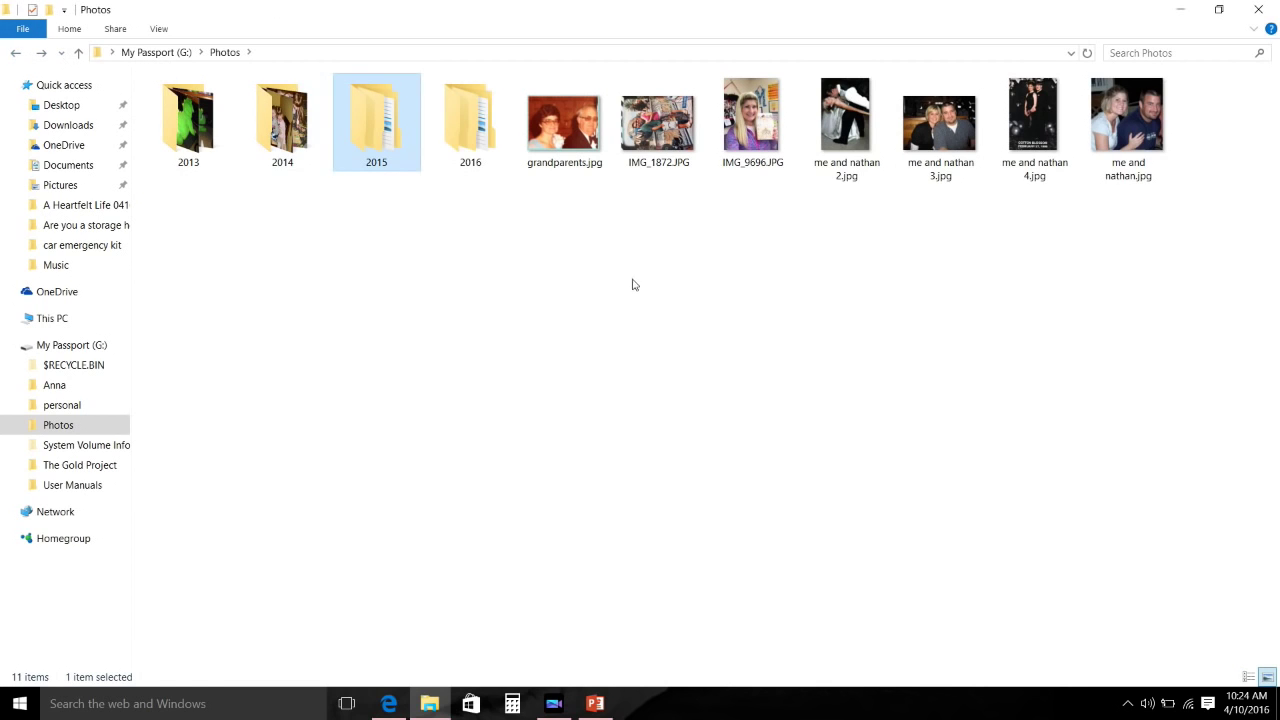
- Move cheerlebrity 020616 into 2016's February folder and return to the drive's top level
{"action": "double_click", "coordinate": [464, 132]}
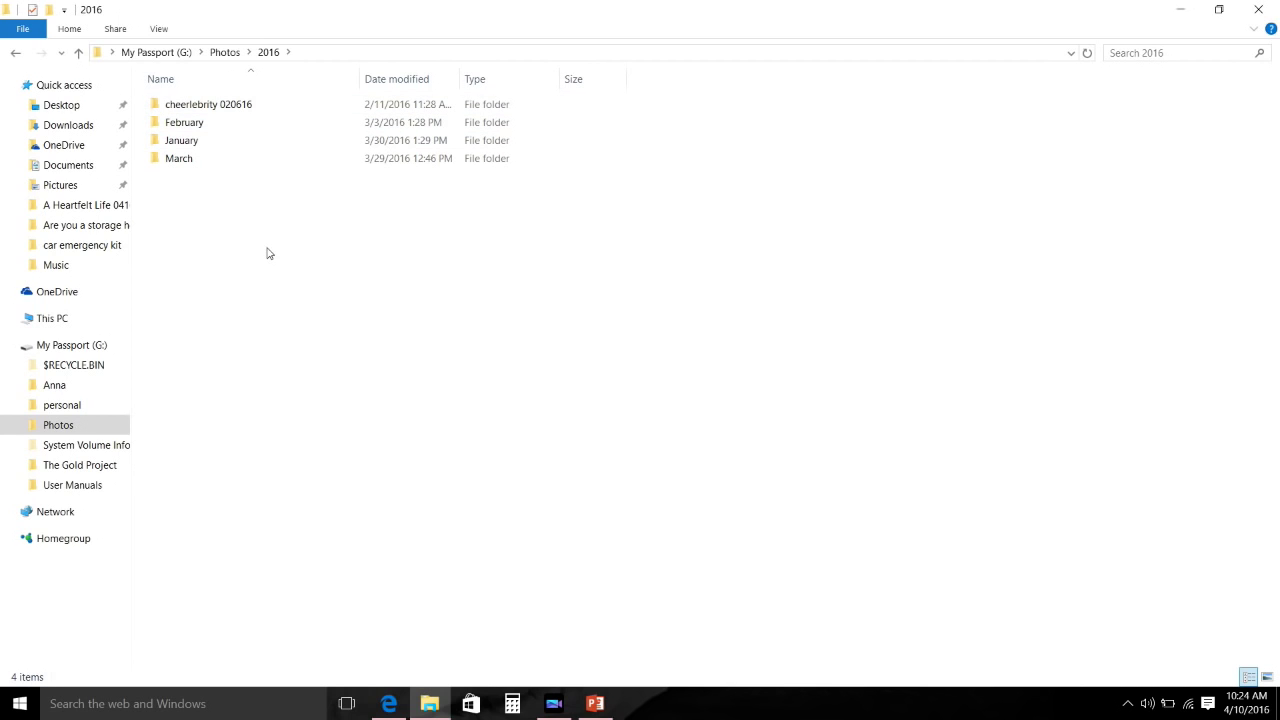
{"action": "left_click_drag", "start_coordinate": [246, 108], "coordinate": [242, 129]}
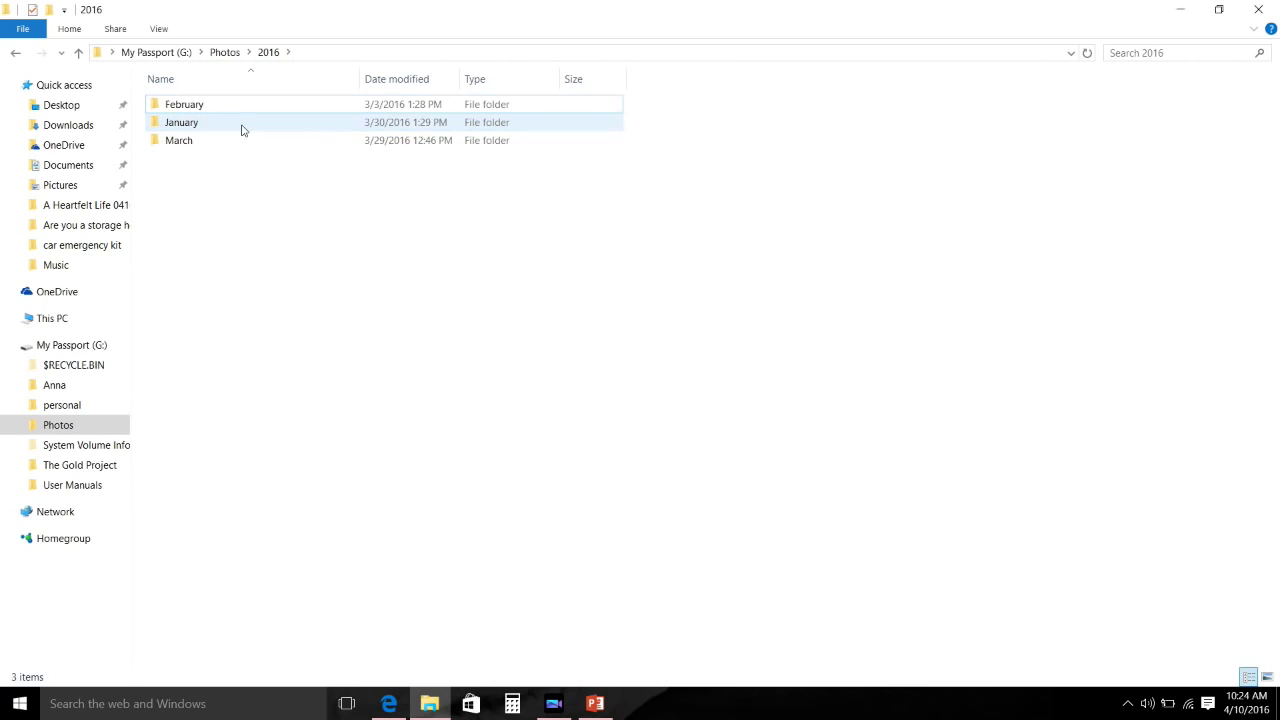
{"action": "left_click", "coordinate": [16, 53]}
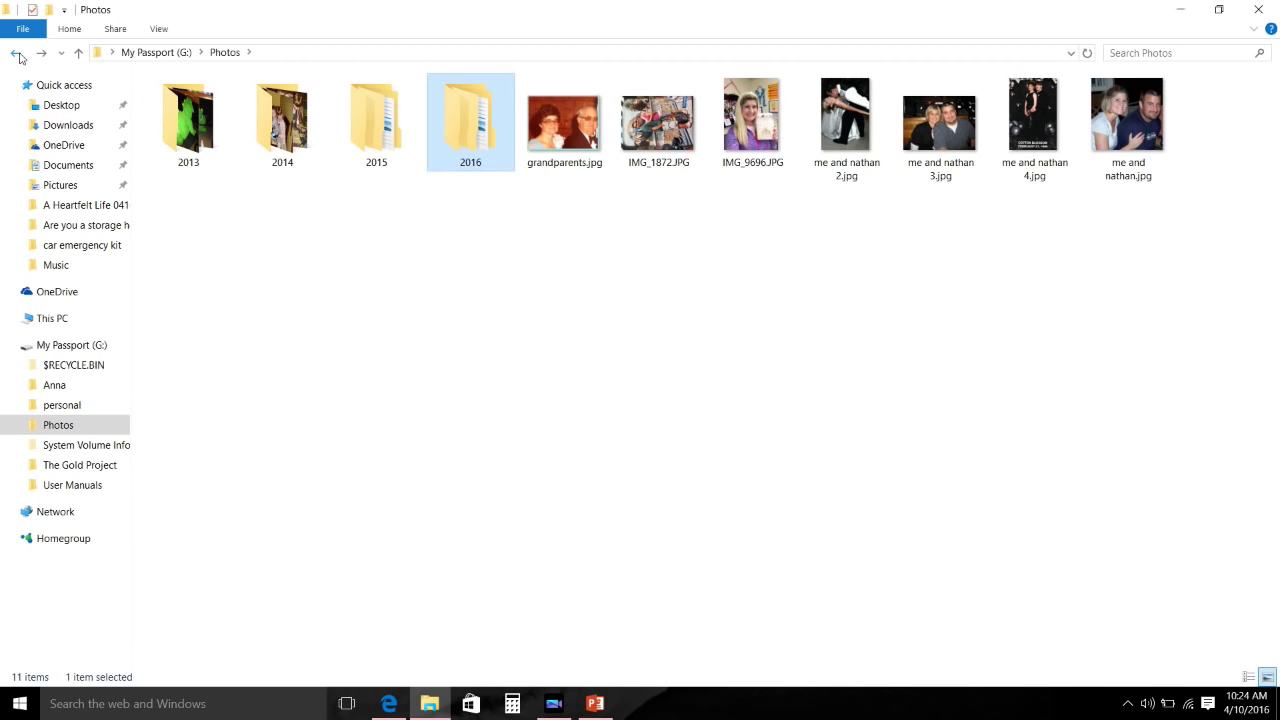
{"action": "left_click", "coordinate": [17, 54]}
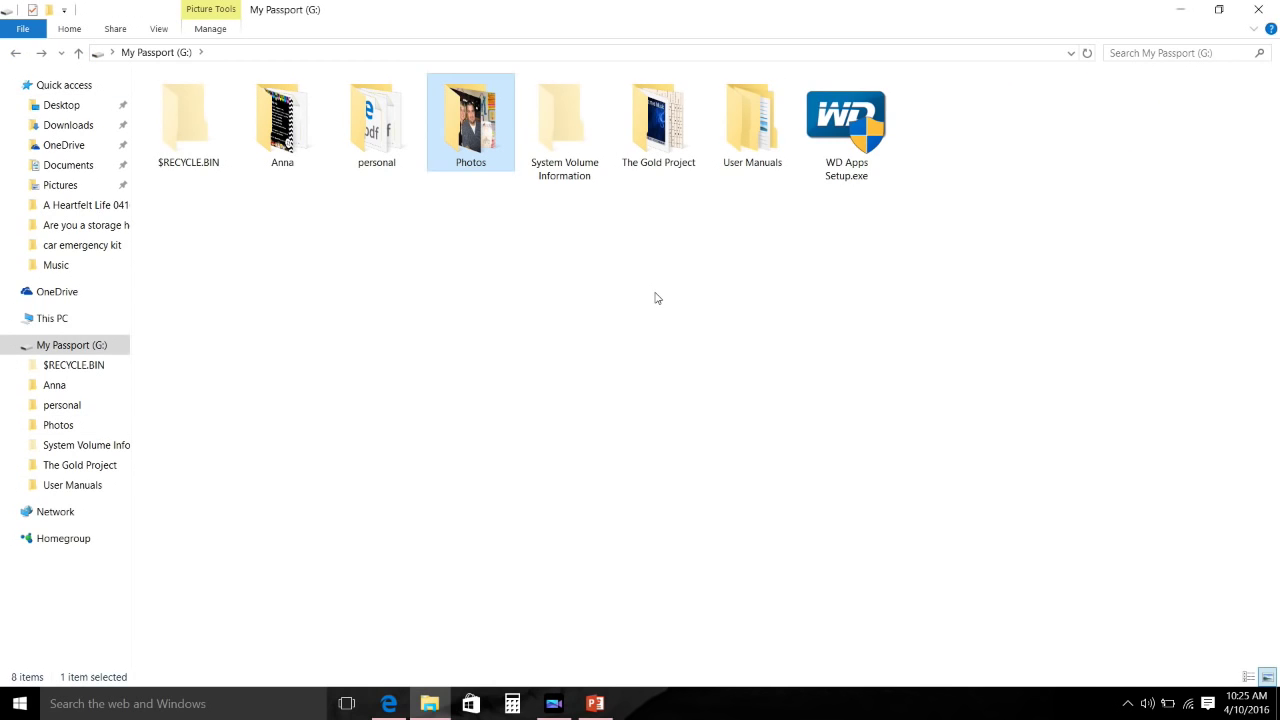
- Drill into The Gold Project > Blog Info > planner > 2015
{"action": "double_click", "coordinate": [657, 163]}
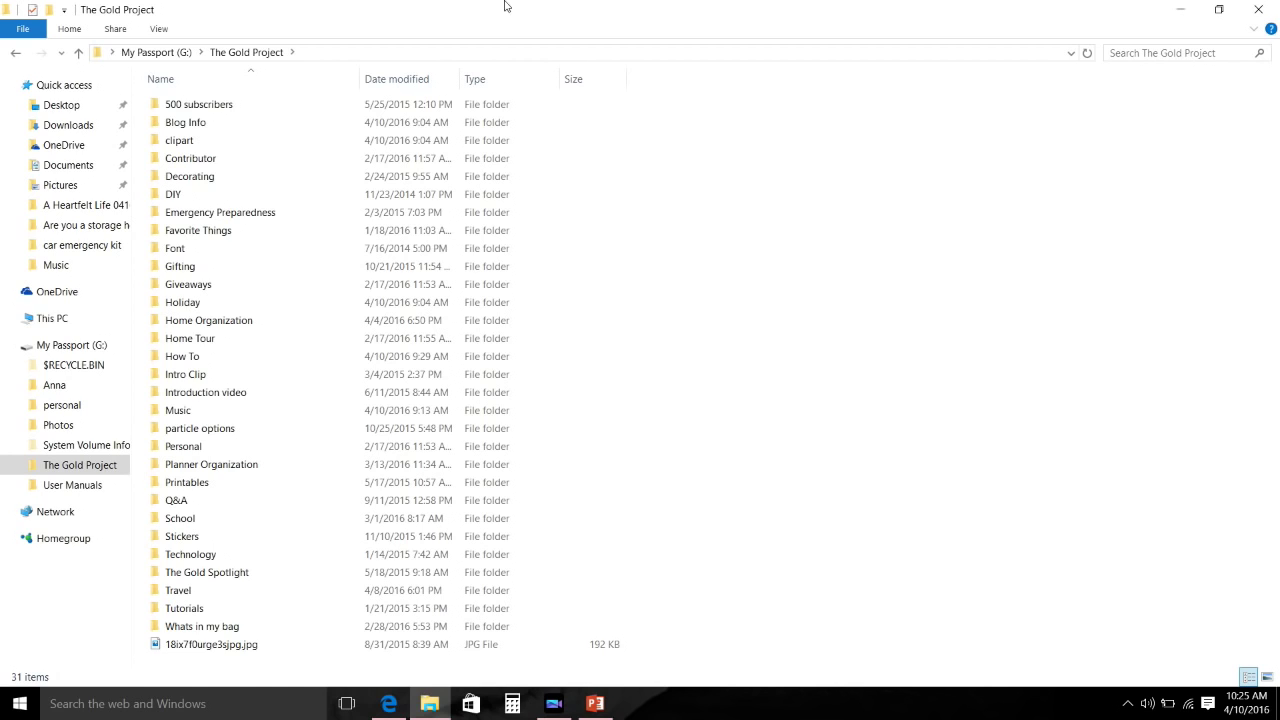
{"action": "double_click", "coordinate": [186, 122]}
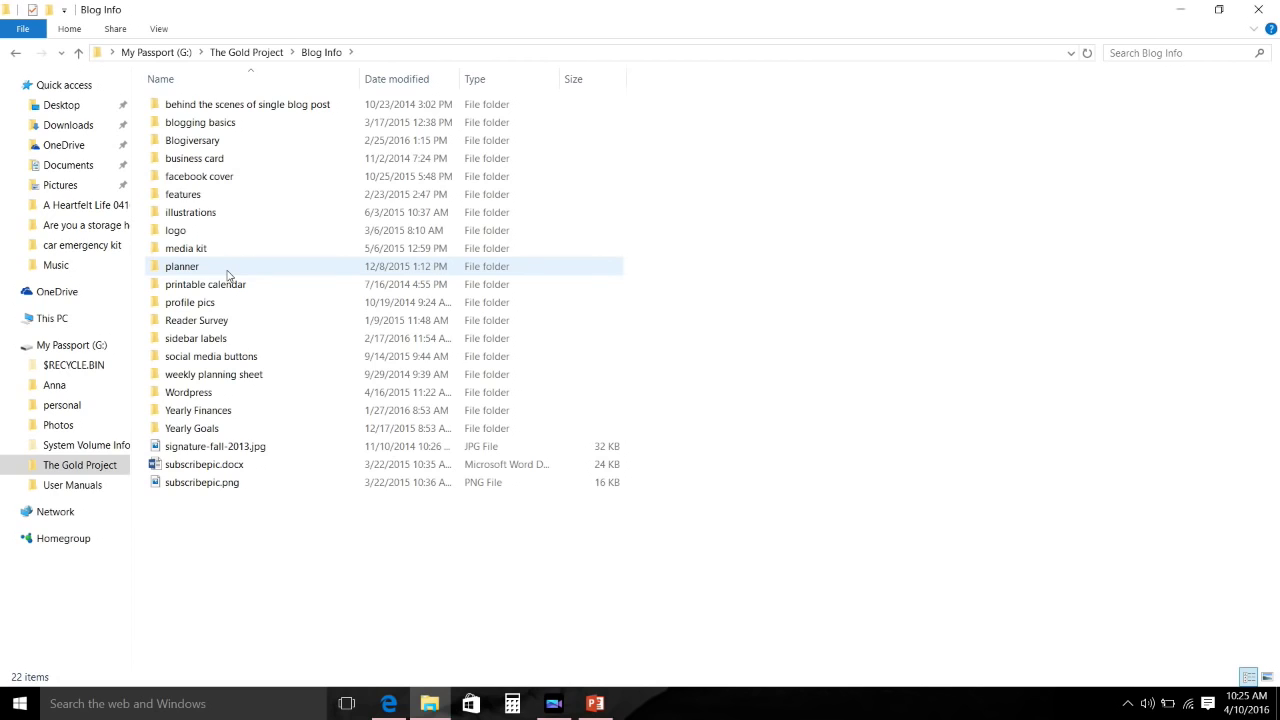
{"action": "double_click", "coordinate": [228, 274]}
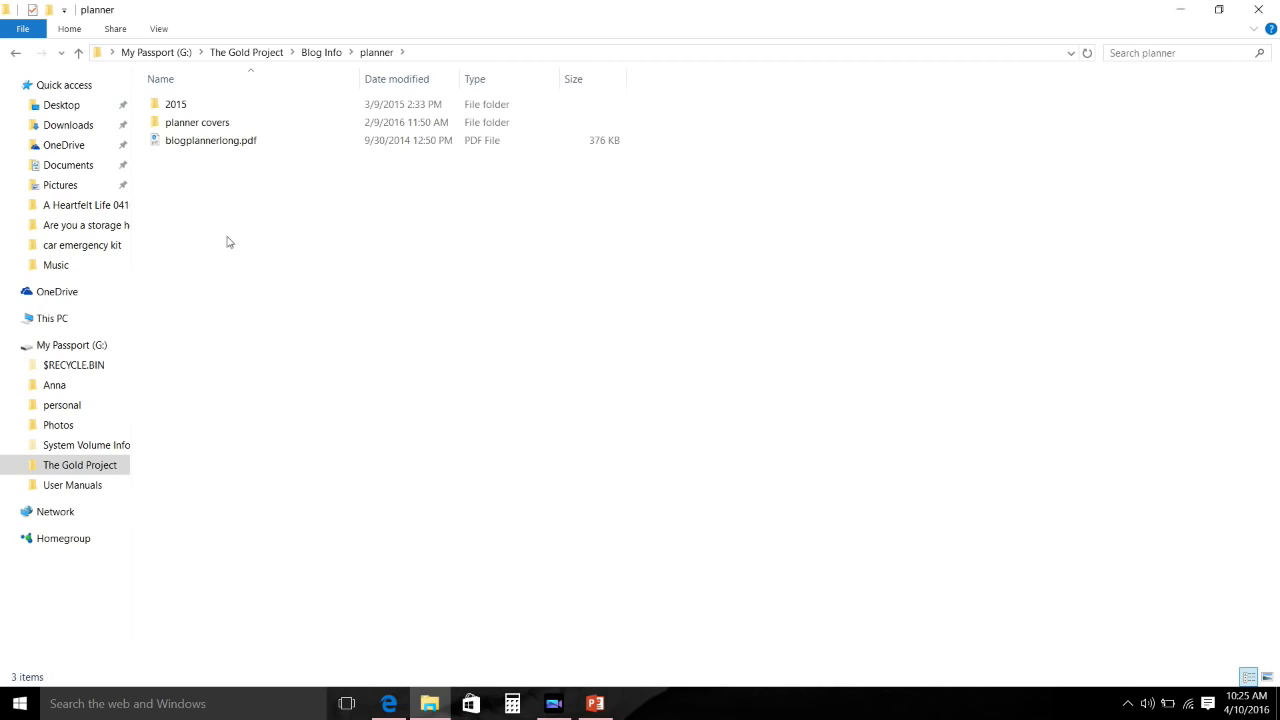
{"action": "double_click", "coordinate": [202, 106]}
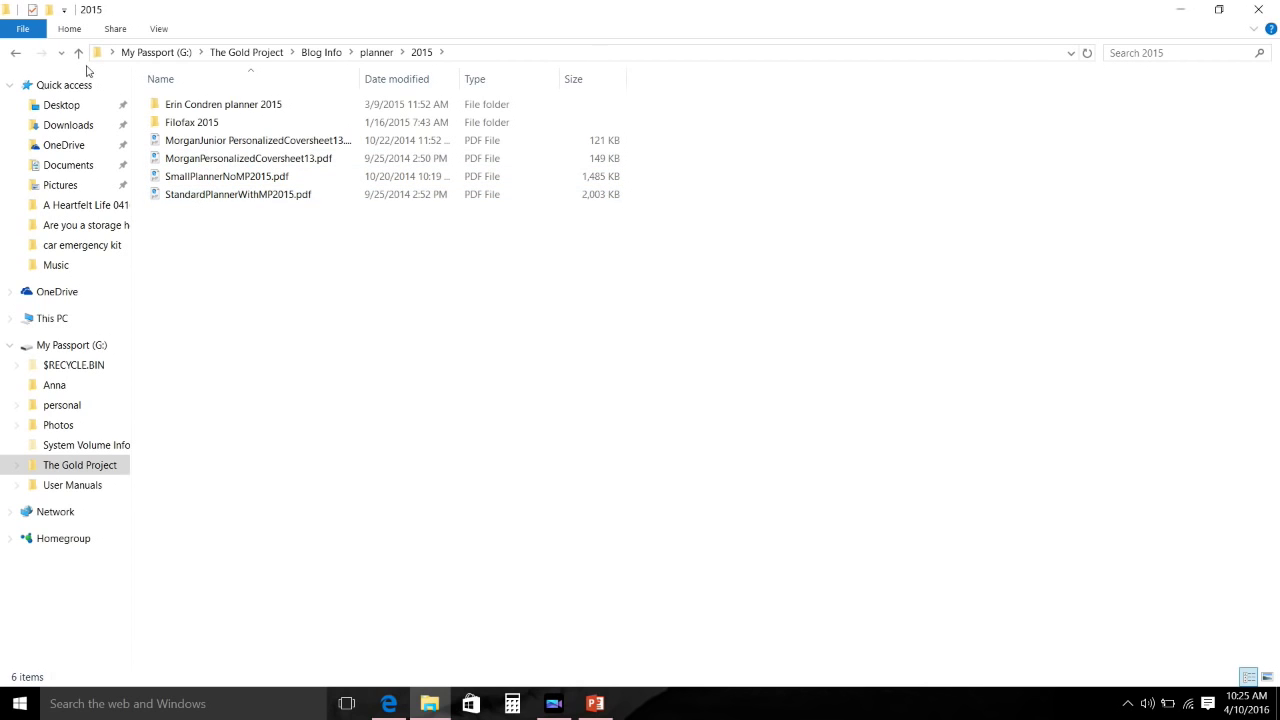
- Back out to The Gold Project and open its clipart folder
{"action": "left_click", "coordinate": [18, 54]}
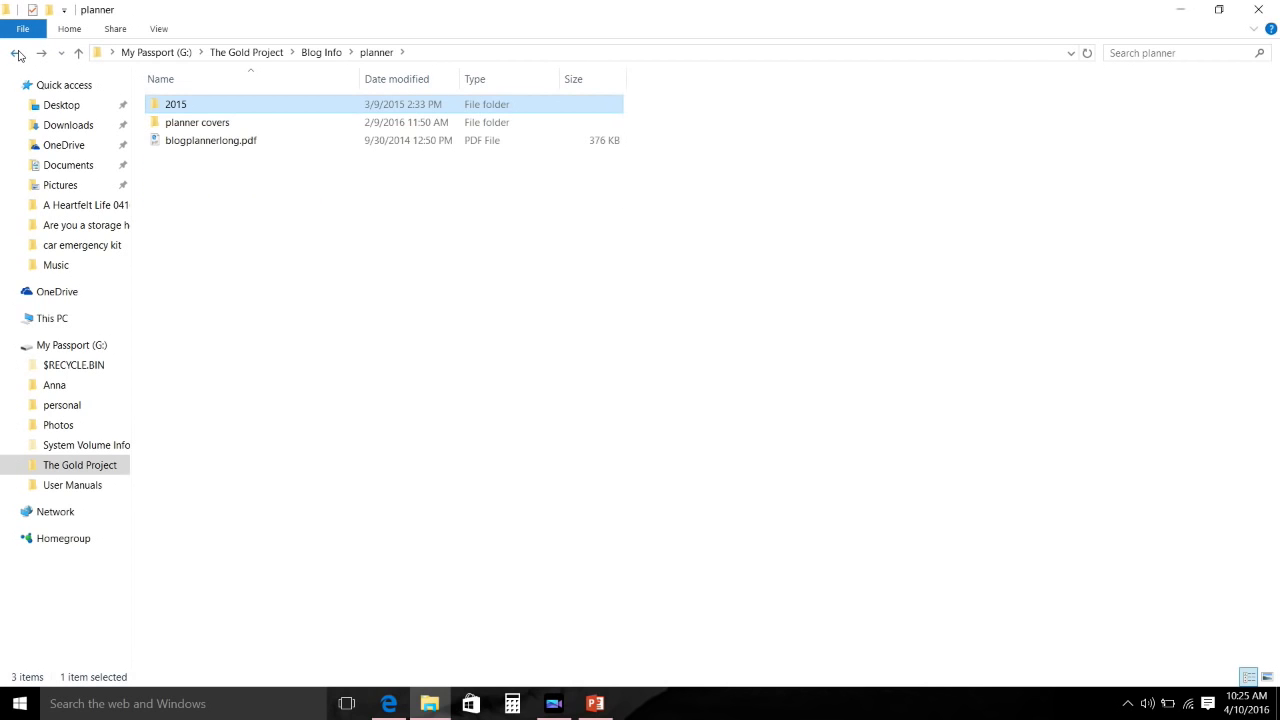
{"action": "left_click", "coordinate": [18, 54]}
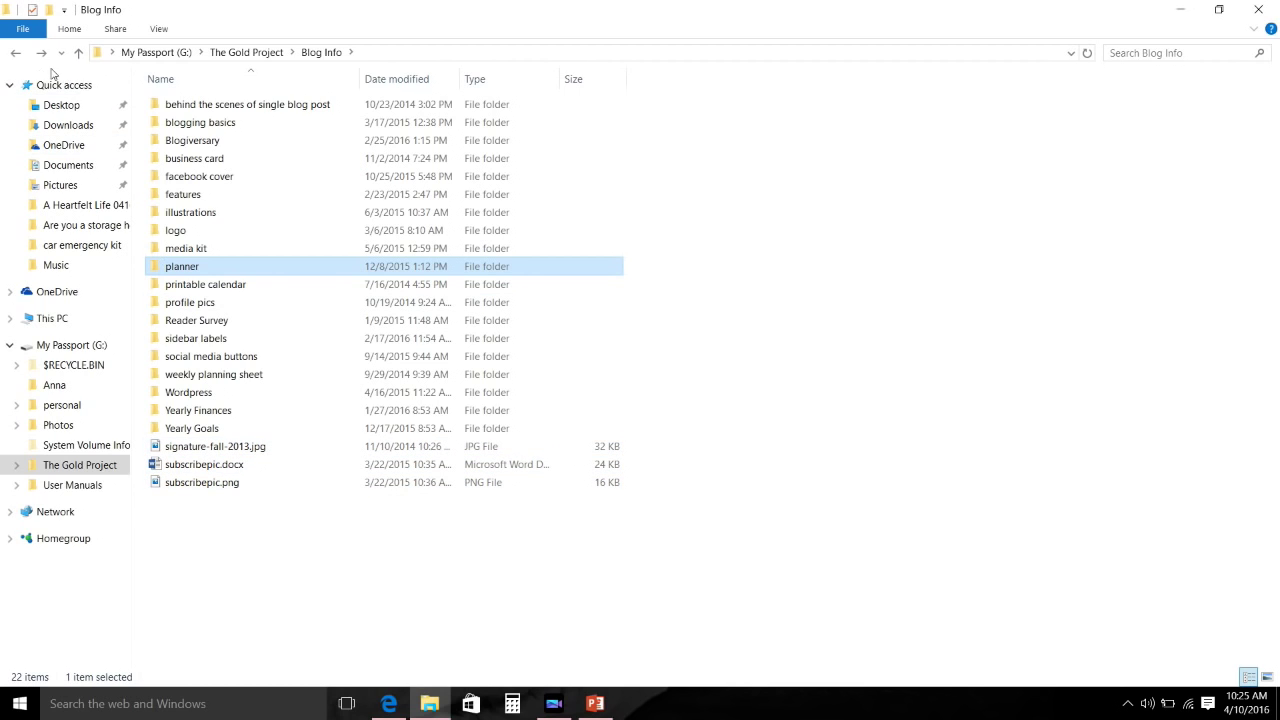
{"action": "left_click", "coordinate": [16, 54]}
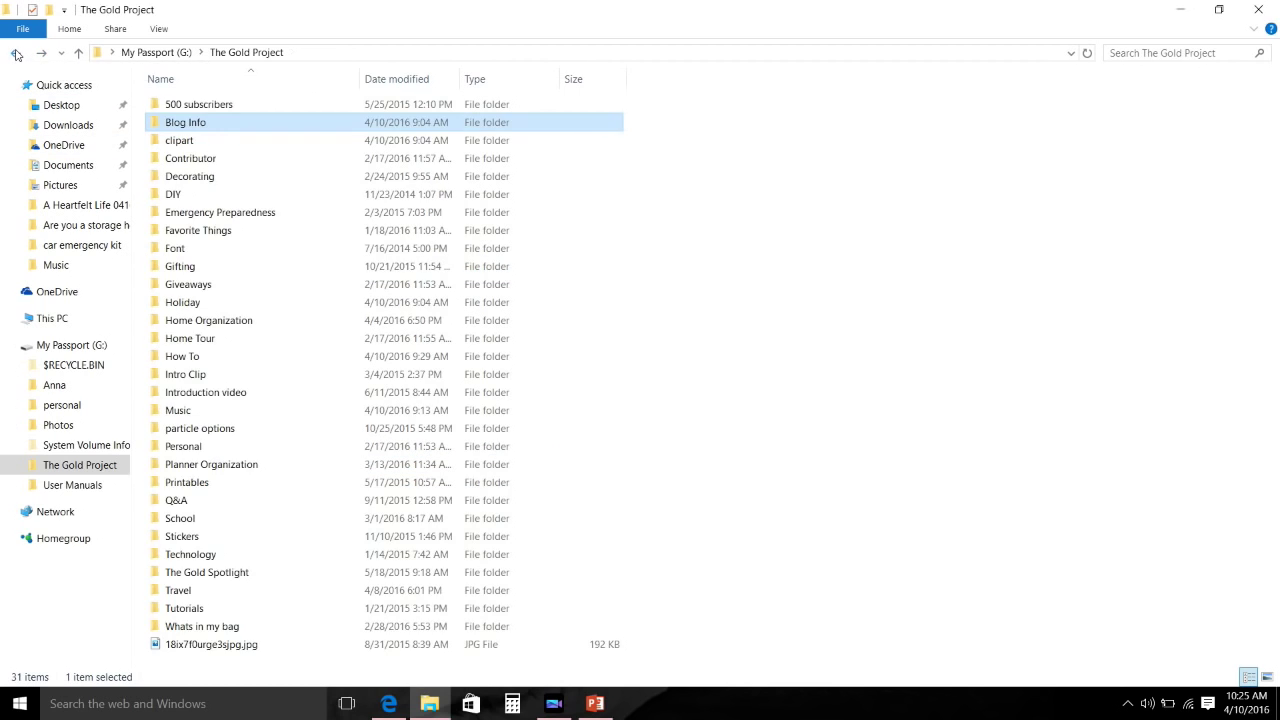
{"action": "double_click", "coordinate": [186, 141]}
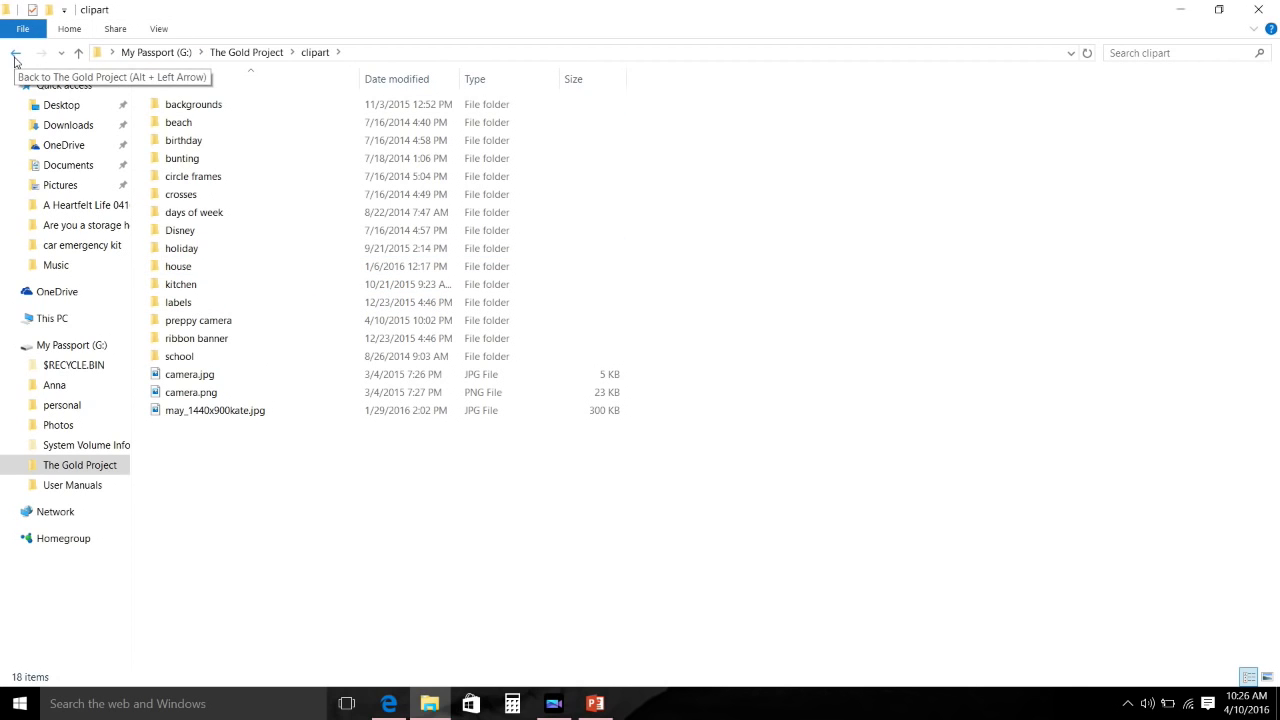
{"action": "left_click", "coordinate": [15, 53]}
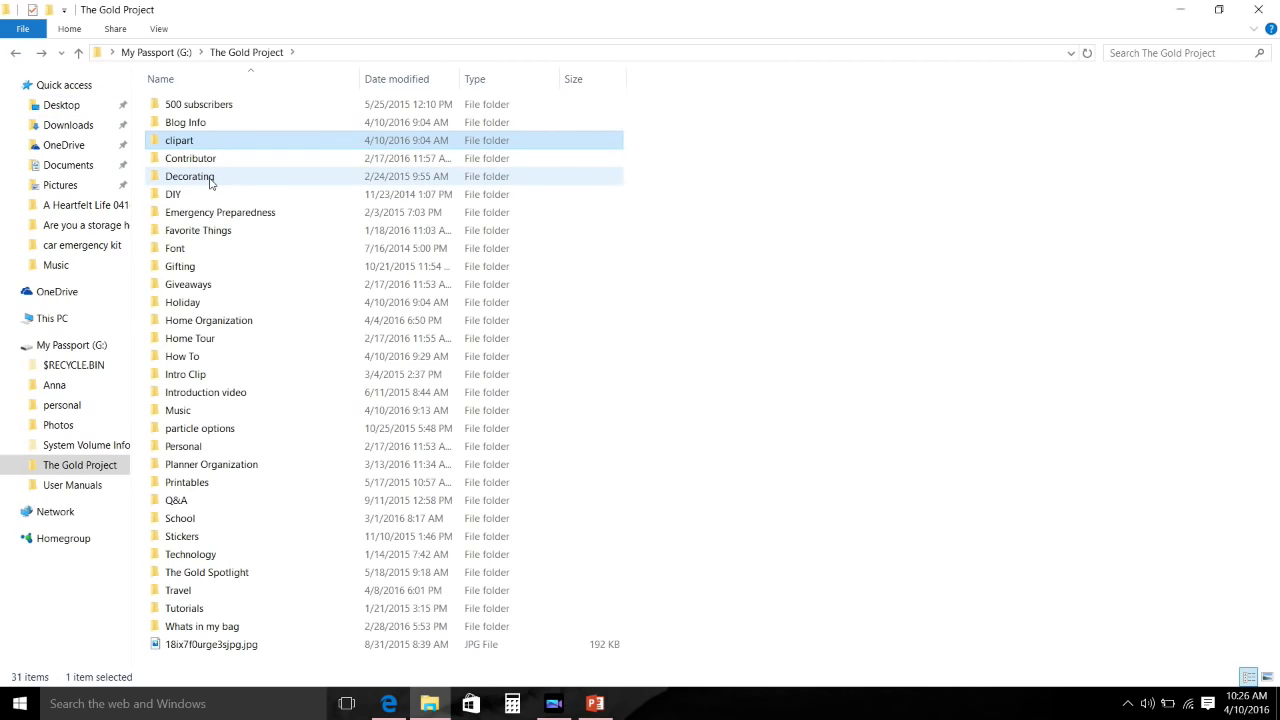
- Look through Favorite Things' 2016 and 2015 folders, returning to The Gold Project
{"action": "double_click", "coordinate": [209, 236]}
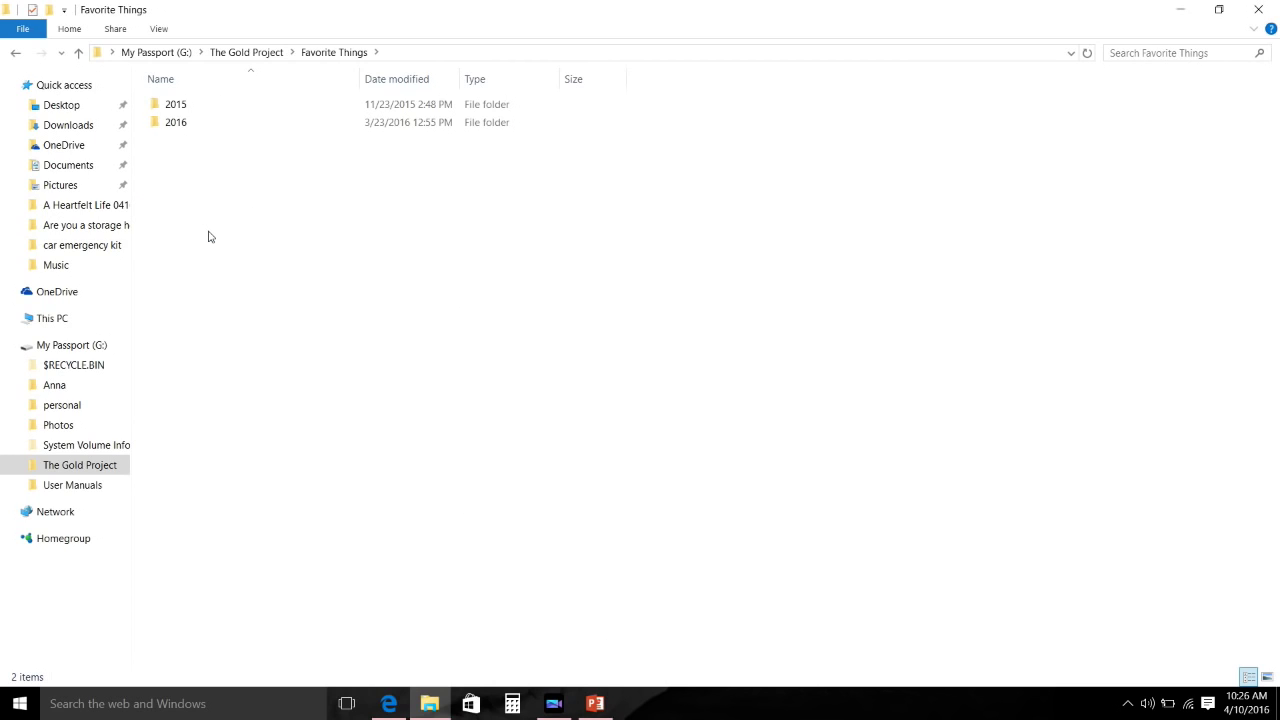
{"action": "double_click", "coordinate": [197, 124]}
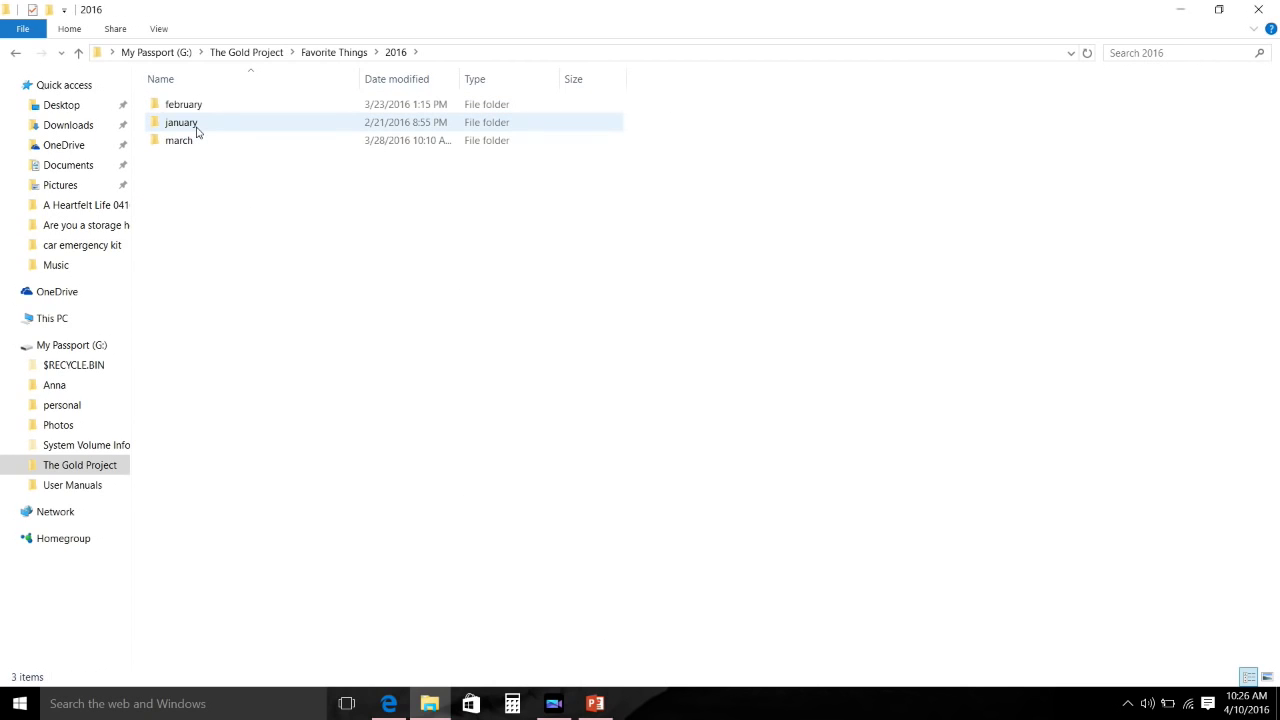
{"action": "left_click", "coordinate": [14, 53]}
{"action": "double_click", "coordinate": [169, 106]}
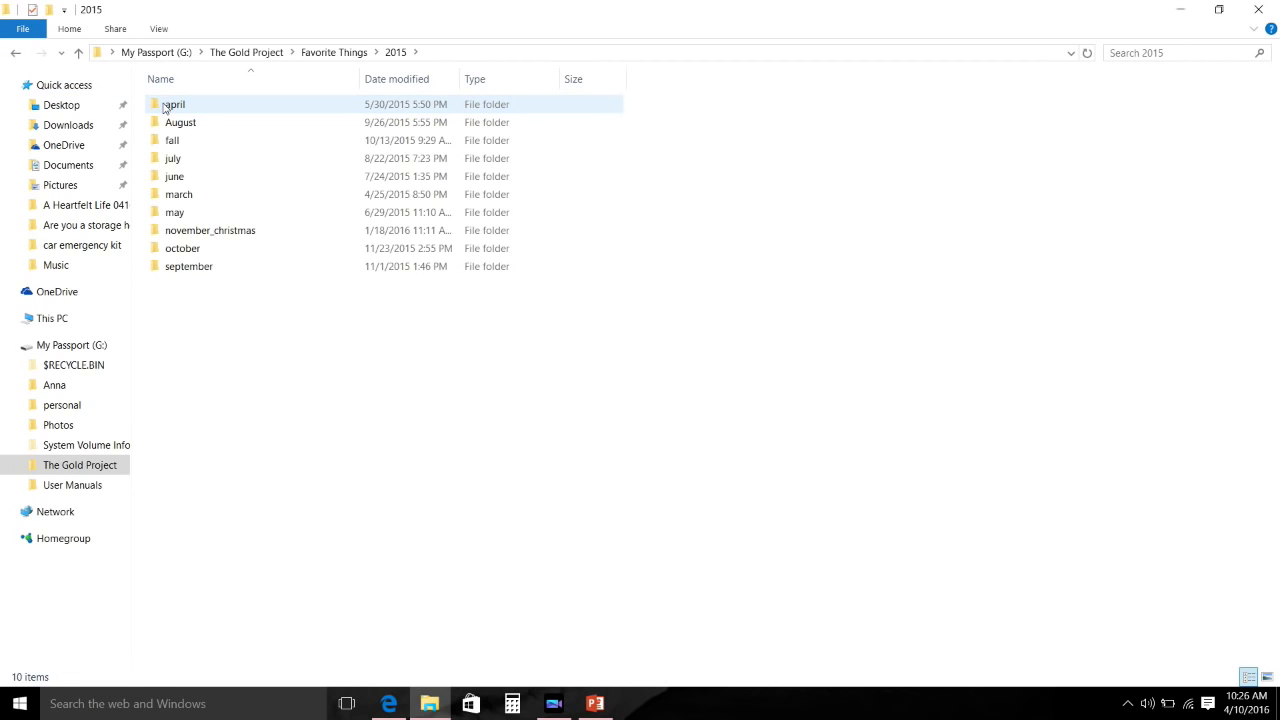
{"action": "left_click", "coordinate": [15, 55]}
{"action": "left_click", "coordinate": [14, 56]}
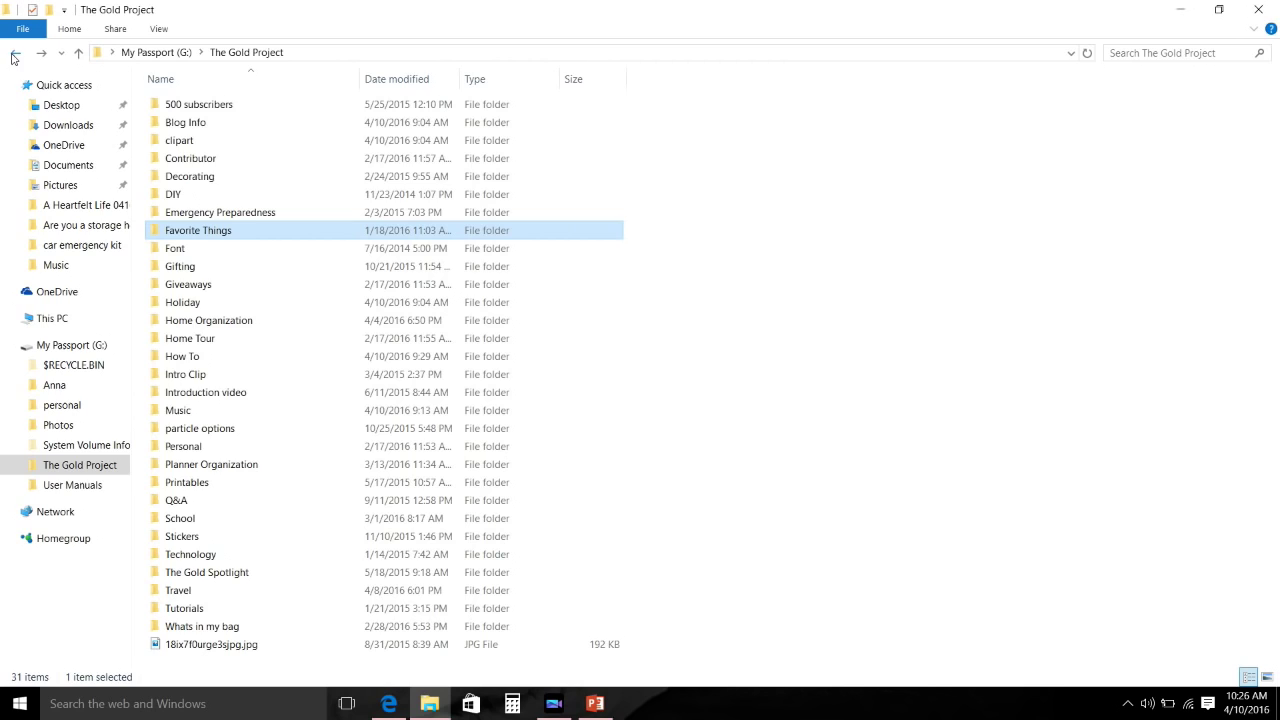
- Glance at the Font folder, then open Home Organization
{"action": "double_click", "coordinate": [178, 248]}
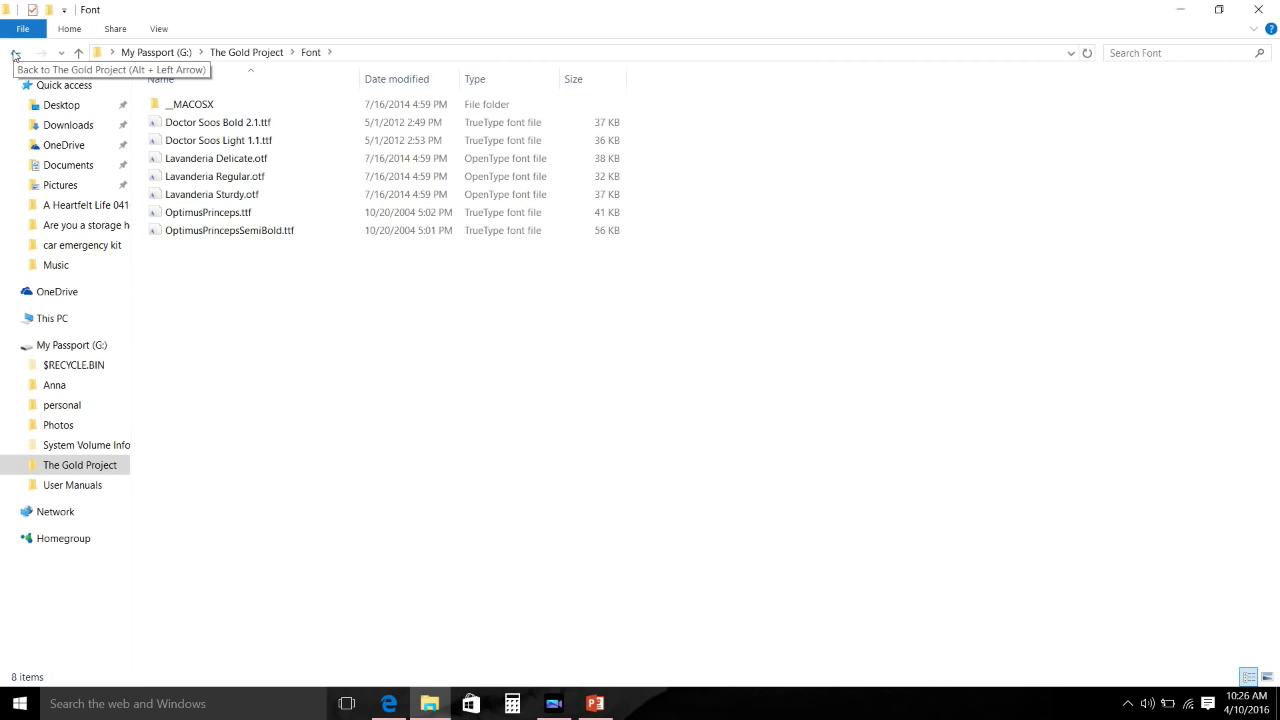
{"action": "left_click", "coordinate": [15, 55]}
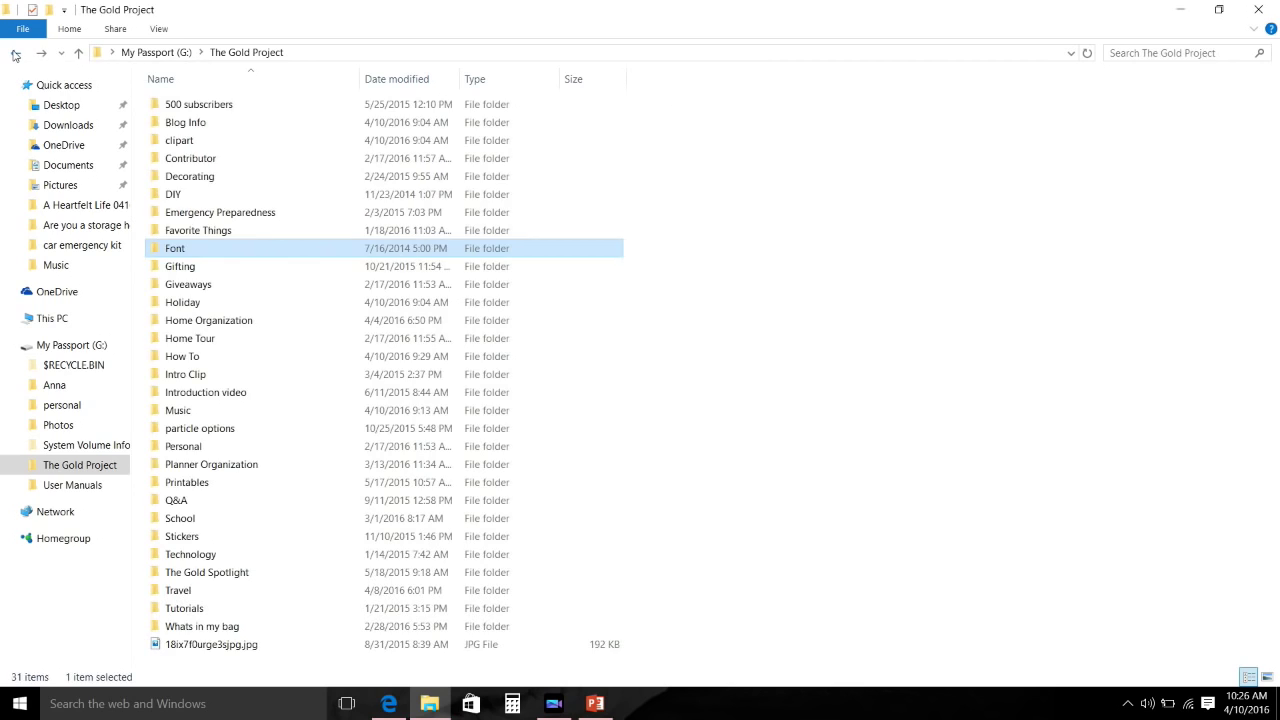
{"action": "double_click", "coordinate": [223, 322]}
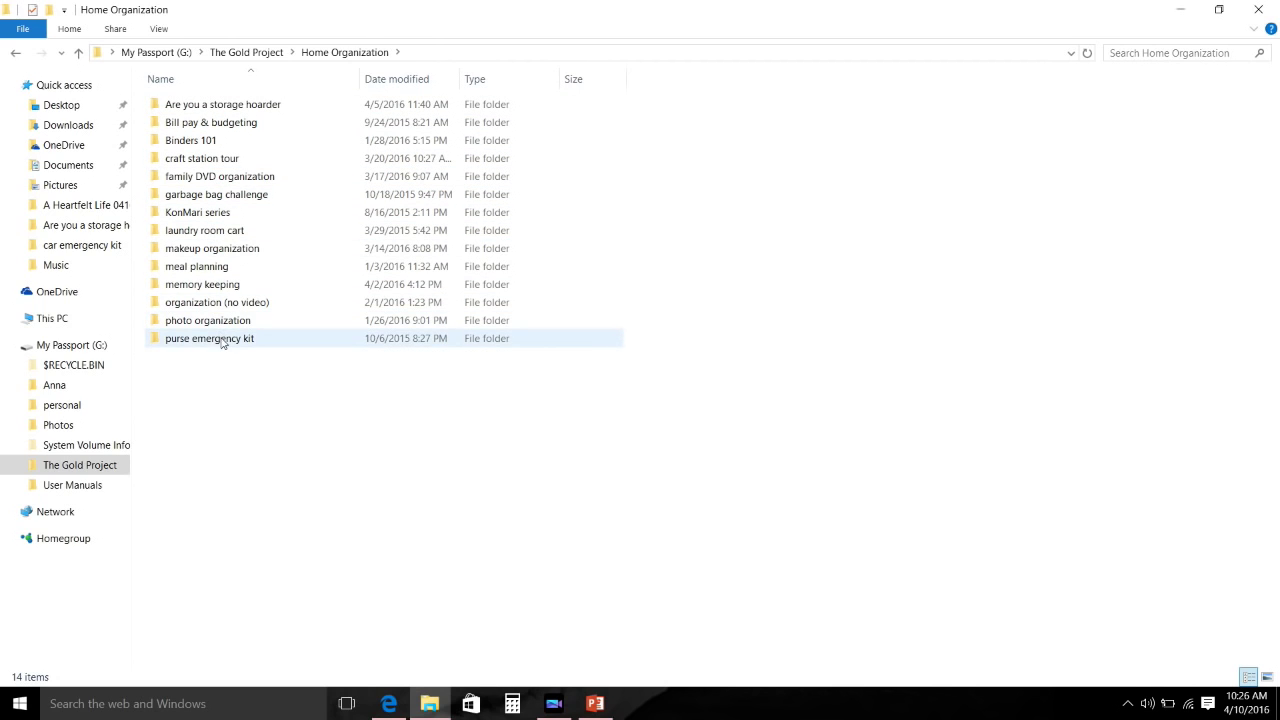
- Peek into the Music and Personal folders, then open Planner Organization
{"action": "left_click", "coordinate": [18, 52]}
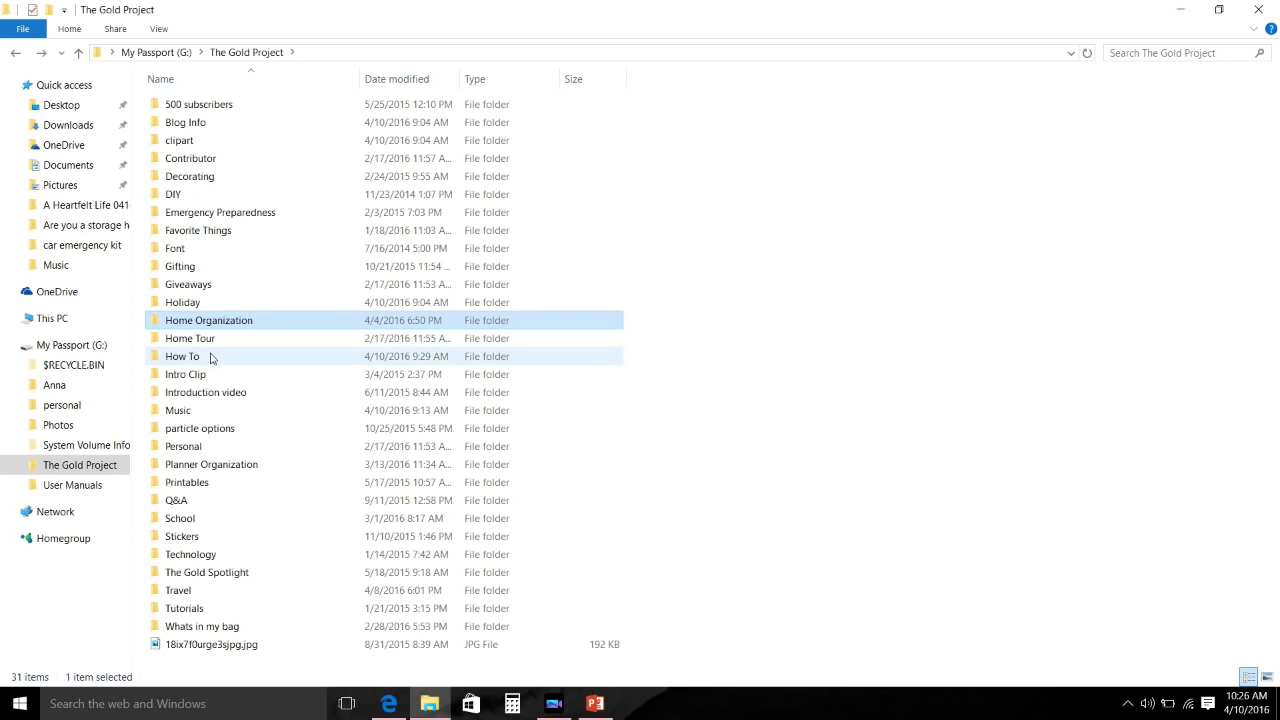
{"action": "double_click", "coordinate": [215, 412]}
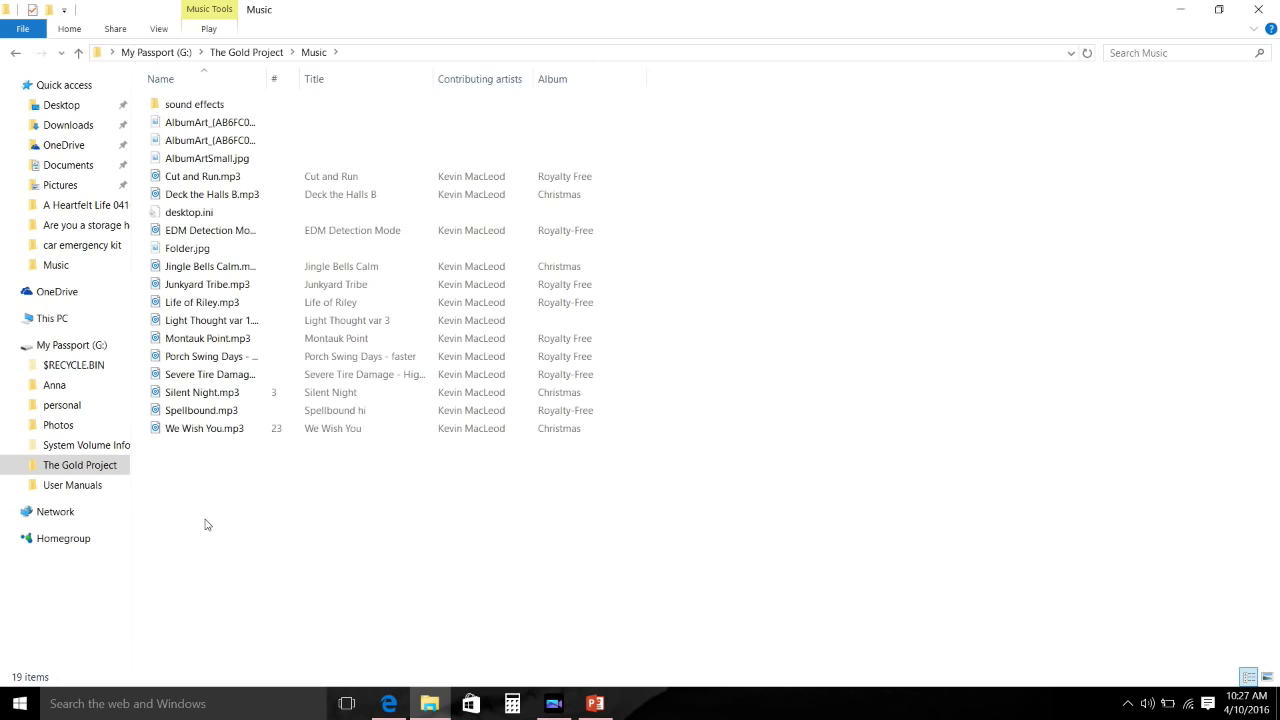
{"action": "left_click", "coordinate": [15, 52]}
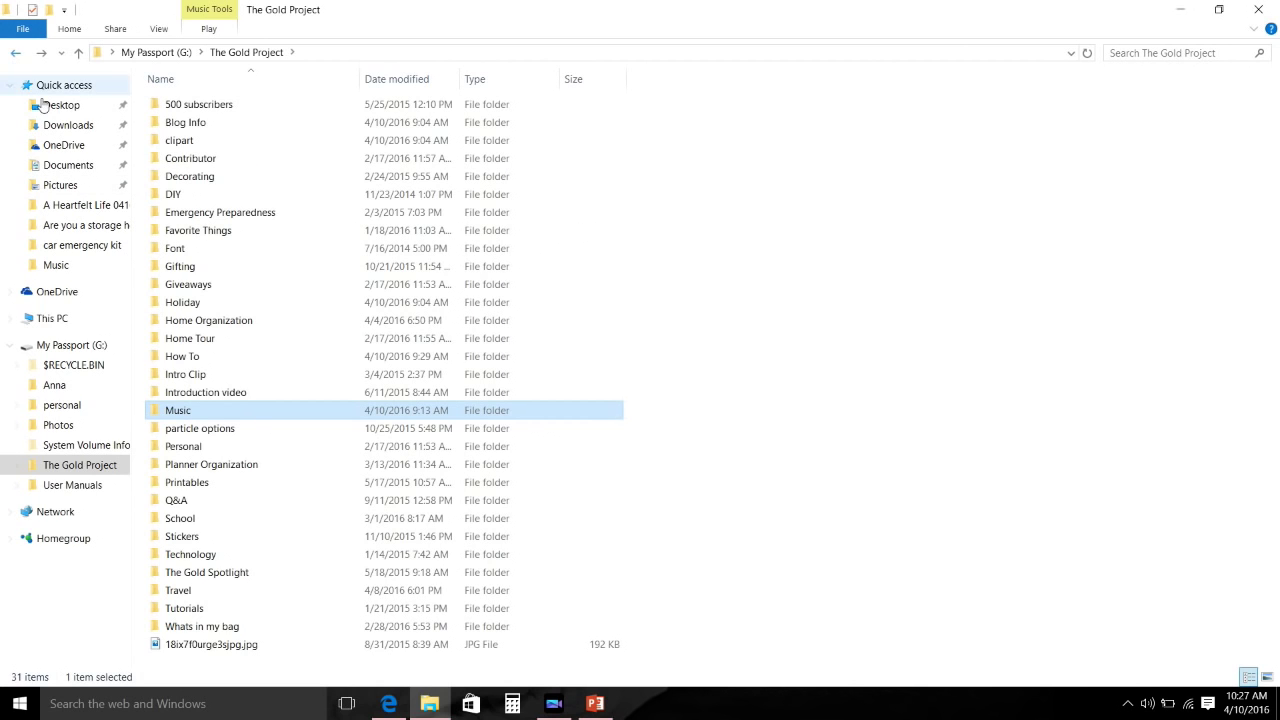
{"action": "double_click", "coordinate": [242, 450]}
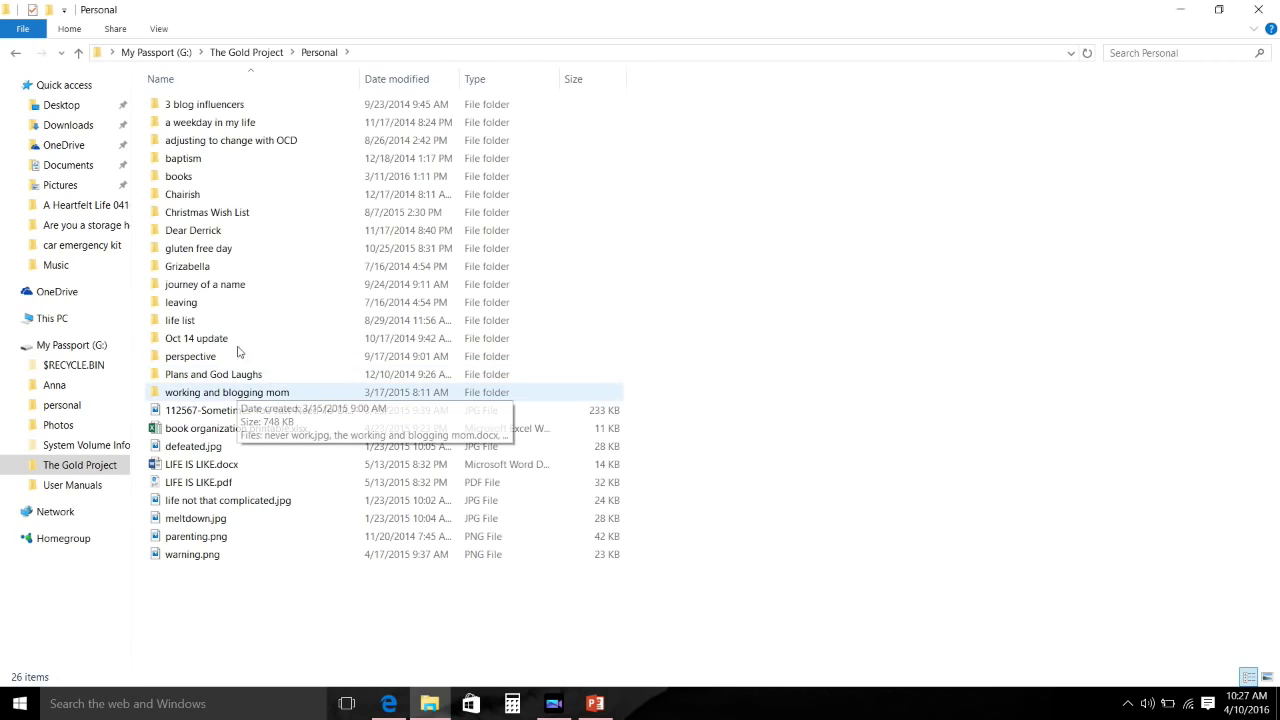
{"action": "key", "text": "BackSpace"}
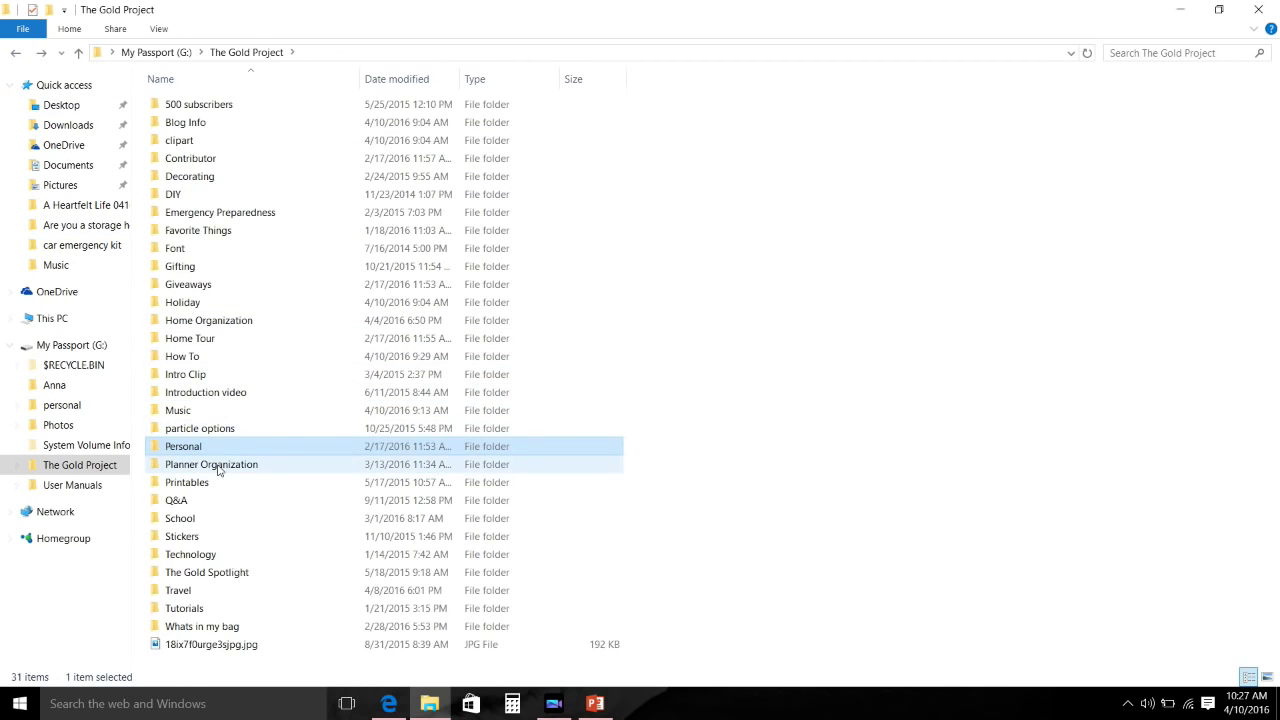
{"action": "double_click", "coordinate": [218, 465]}
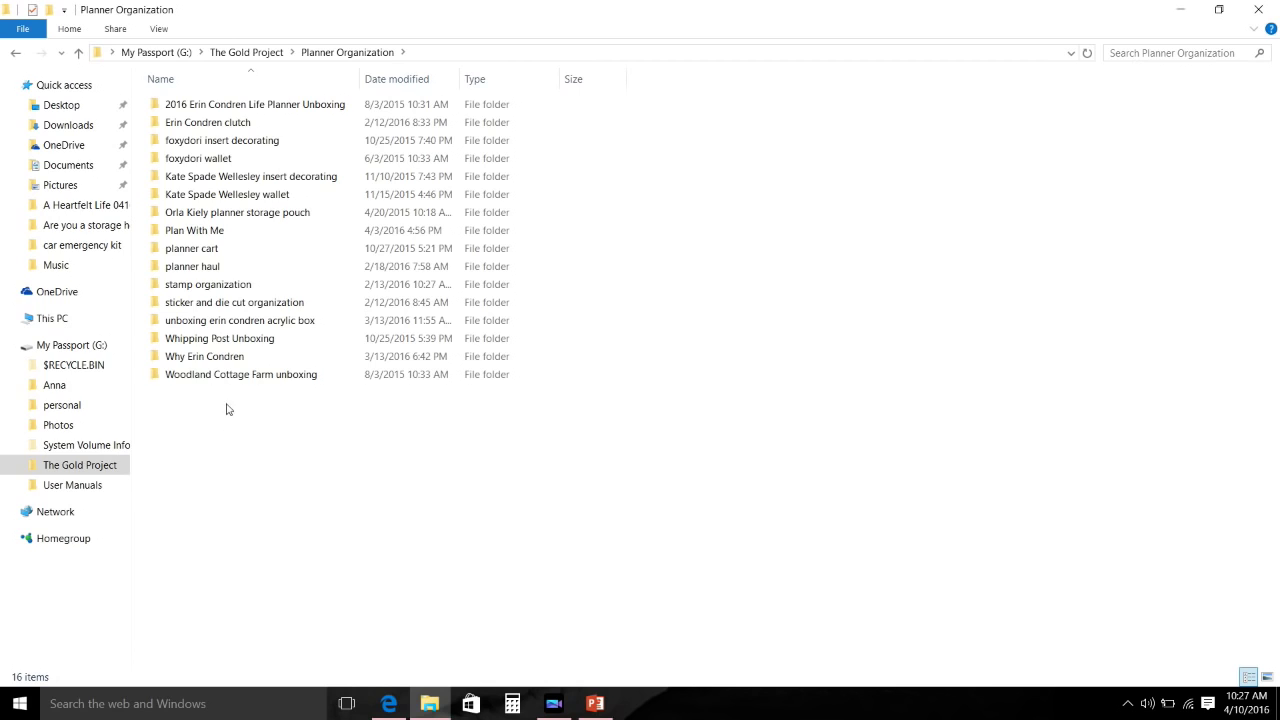
{"action": "double_click", "coordinate": [221, 230]}
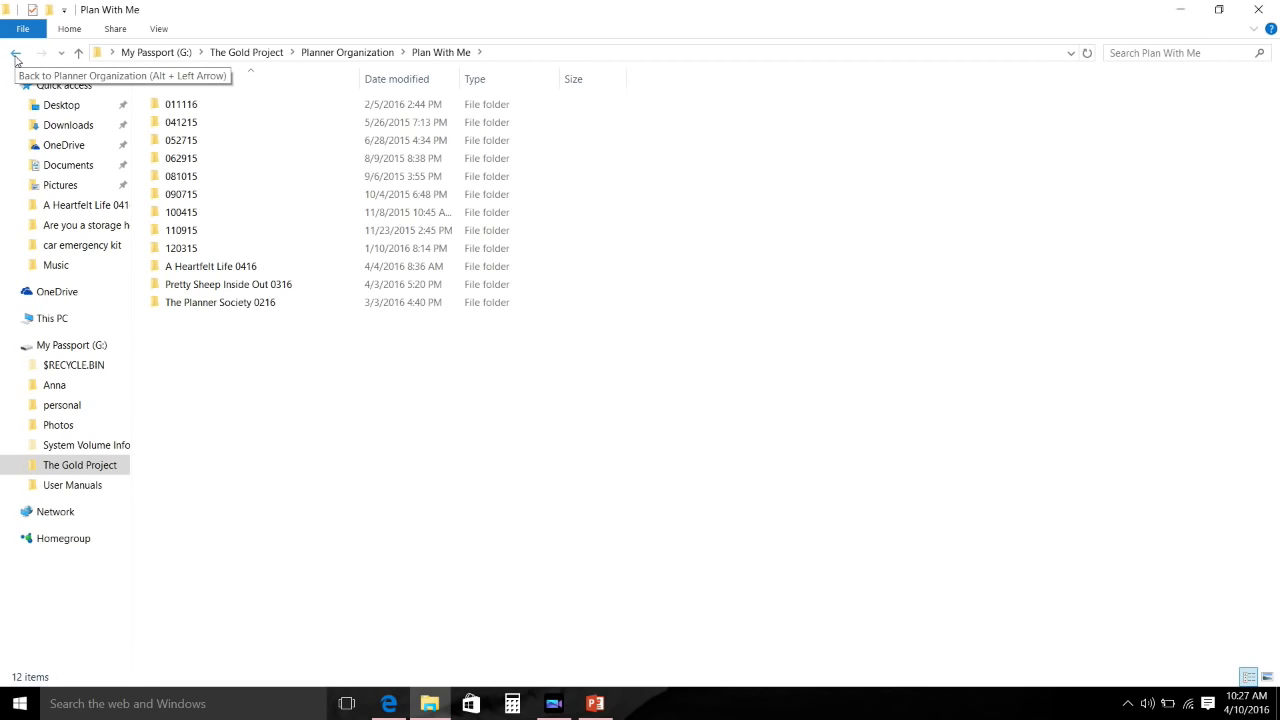
{"action": "left_click", "coordinate": [15, 55]}
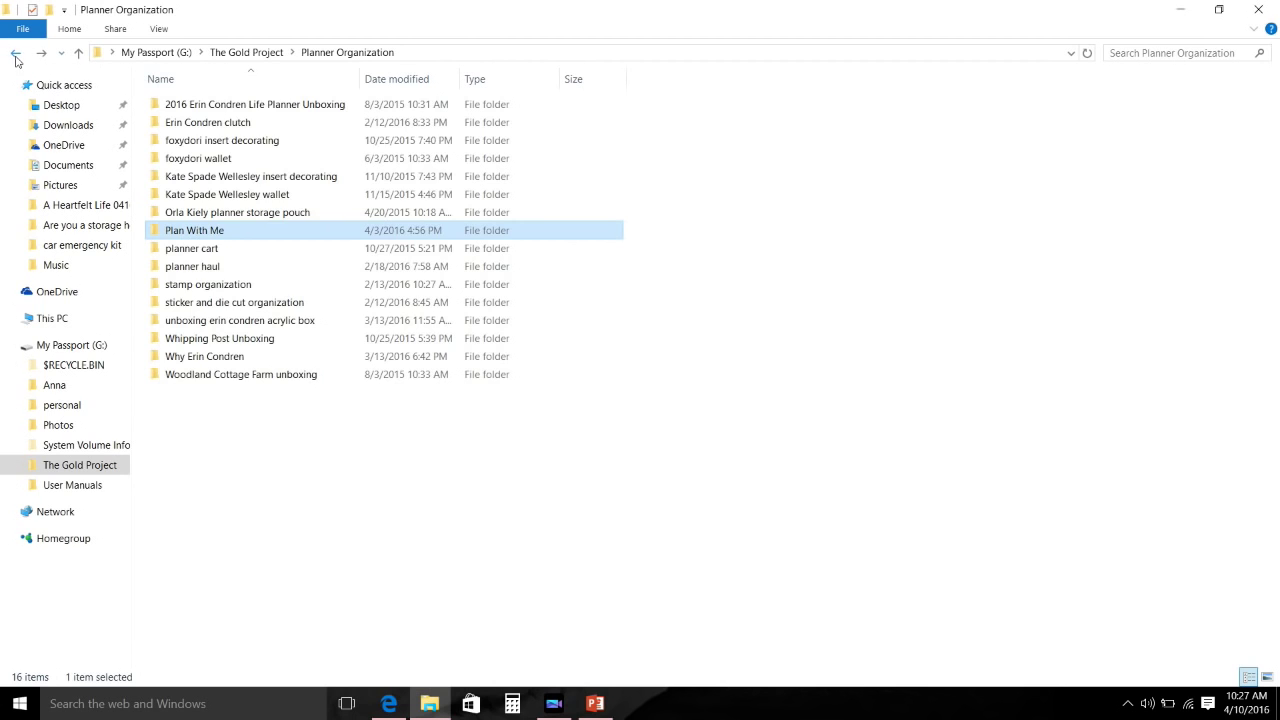
{"action": "double_click", "coordinate": [273, 265]}
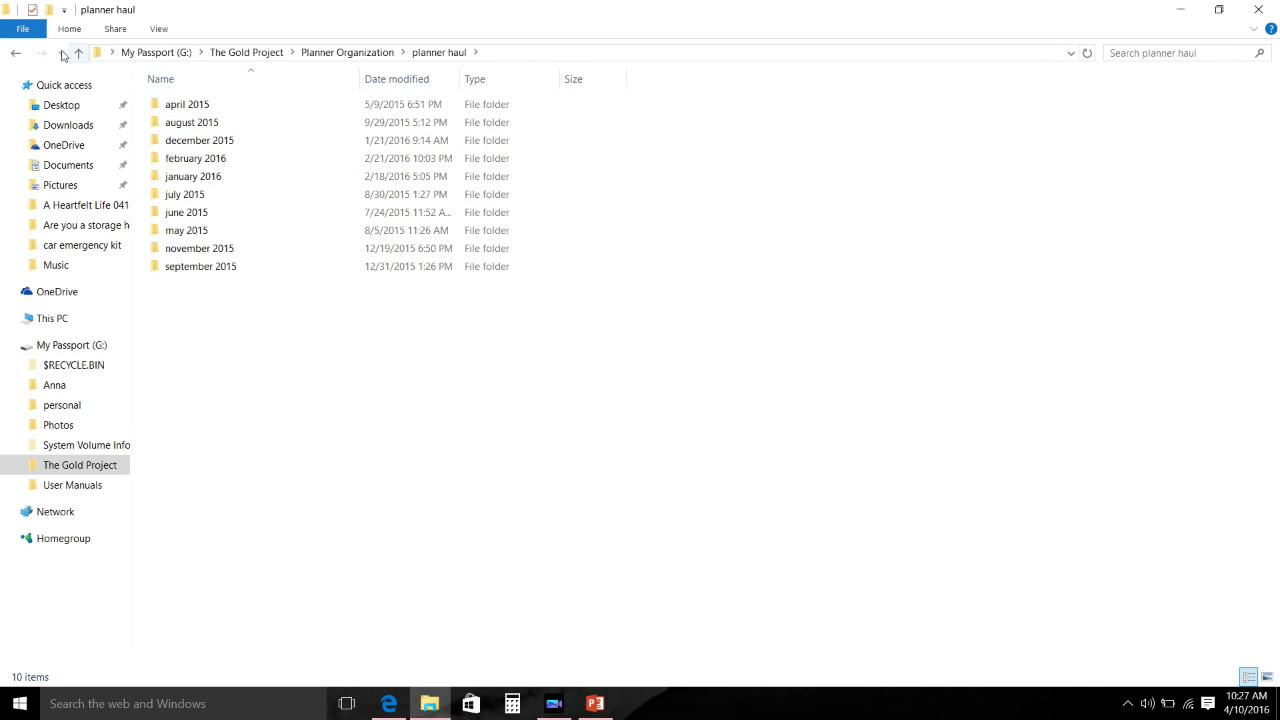
{"action": "left_click", "coordinate": [19, 55]}
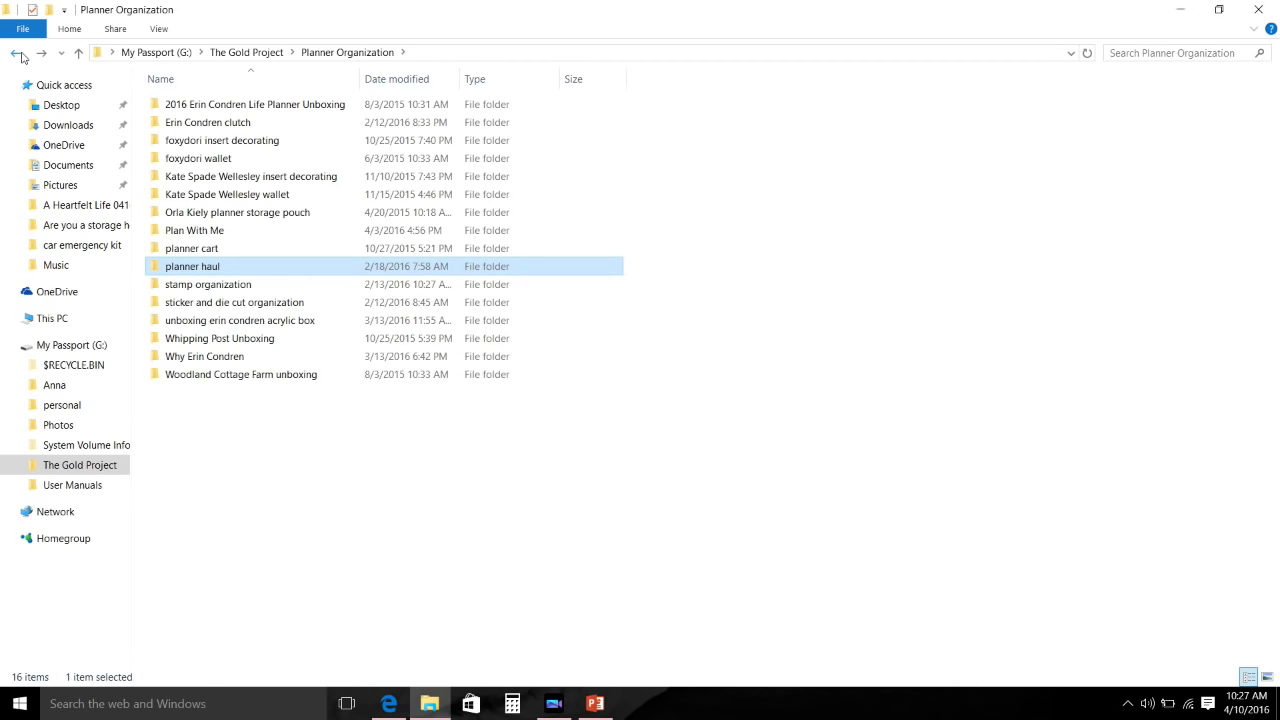
{"action": "left_click", "coordinate": [19, 55]}
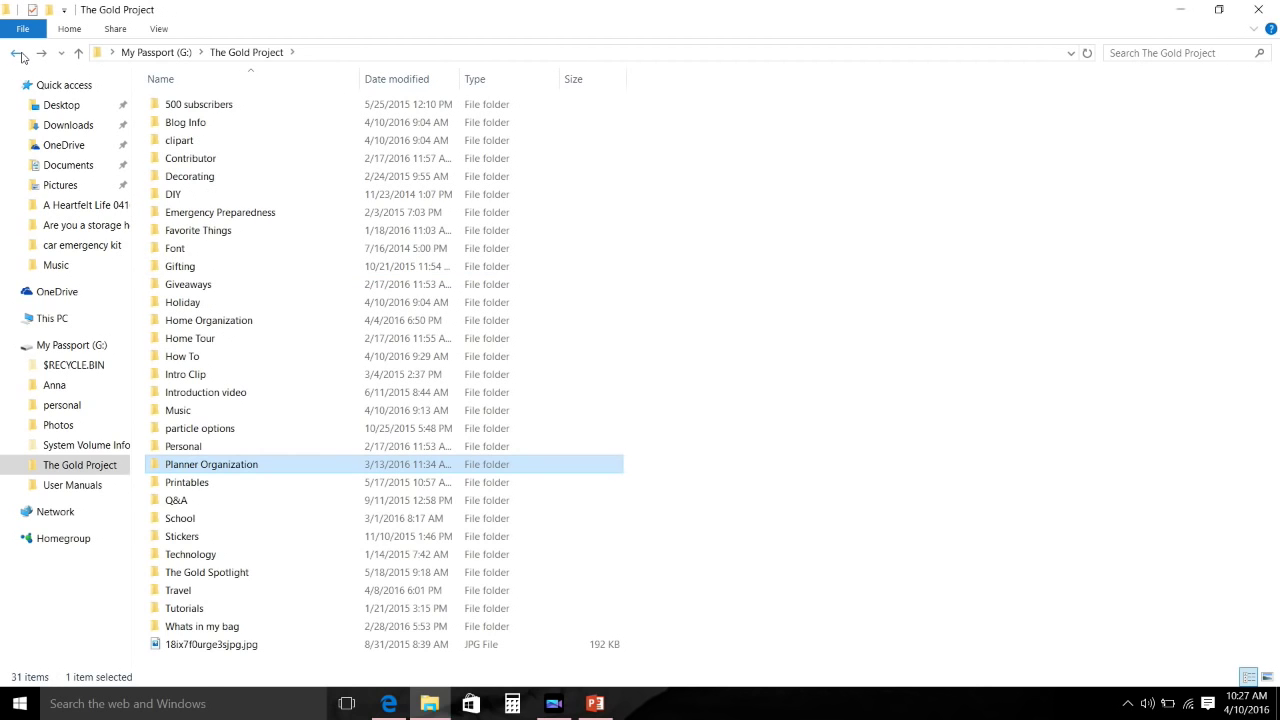
{"action": "left_click", "coordinate": [203, 487]}
{"action": "double_click", "coordinate": [205, 489]}
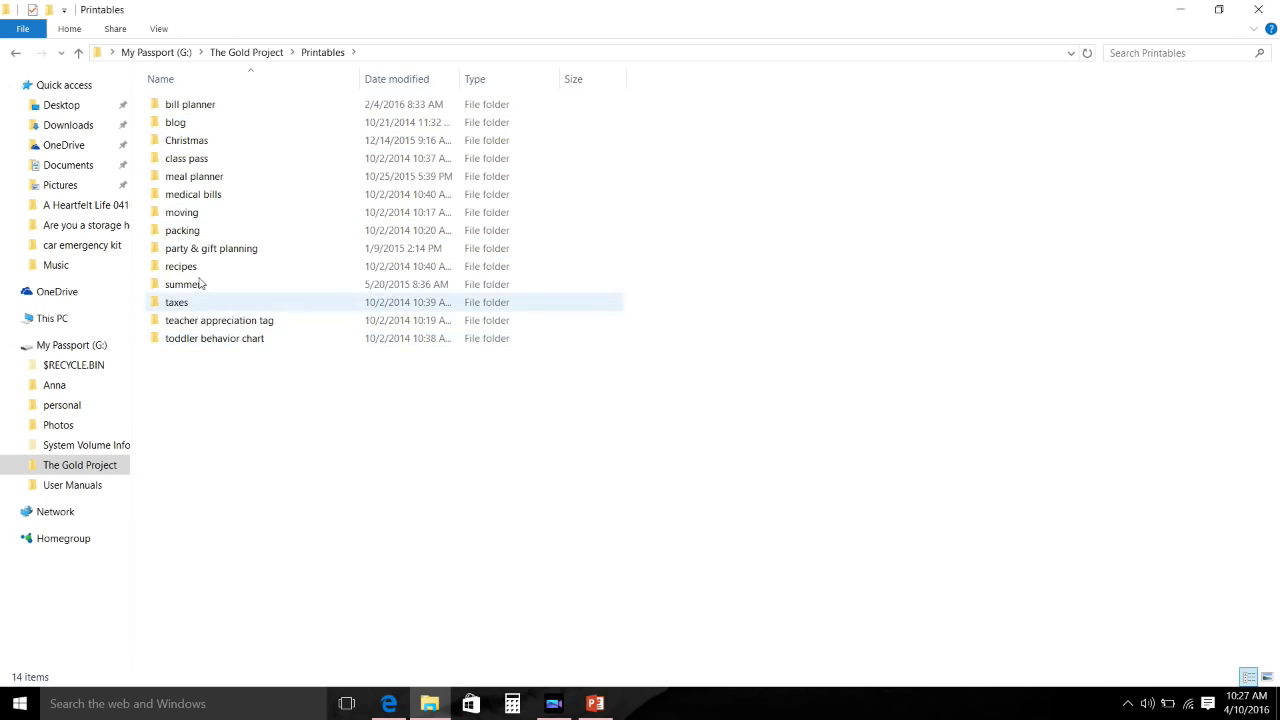
{"action": "left_click", "coordinate": [15, 55]}
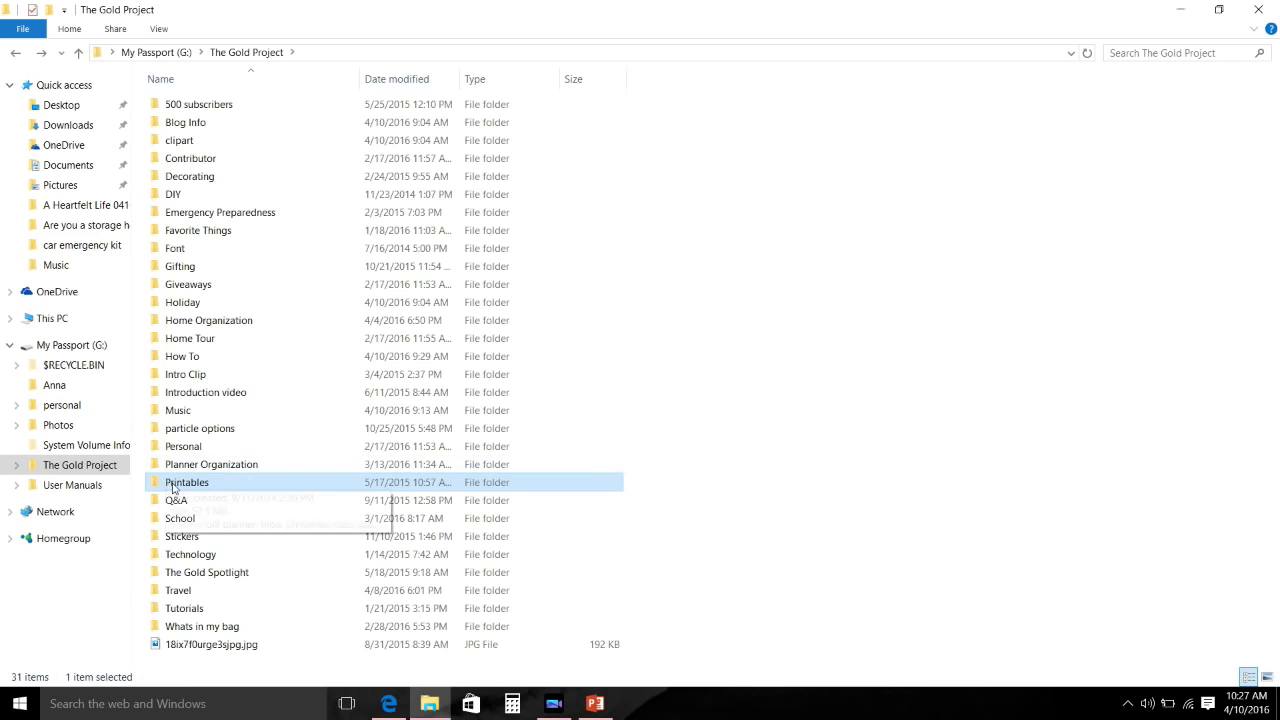
{"action": "left_click", "coordinate": [193, 524]}
- Peek into School, Technology, Stickers and Whats in my bag, then return to My Passport (G:)
{"action": "double_click", "coordinate": [194, 527]}
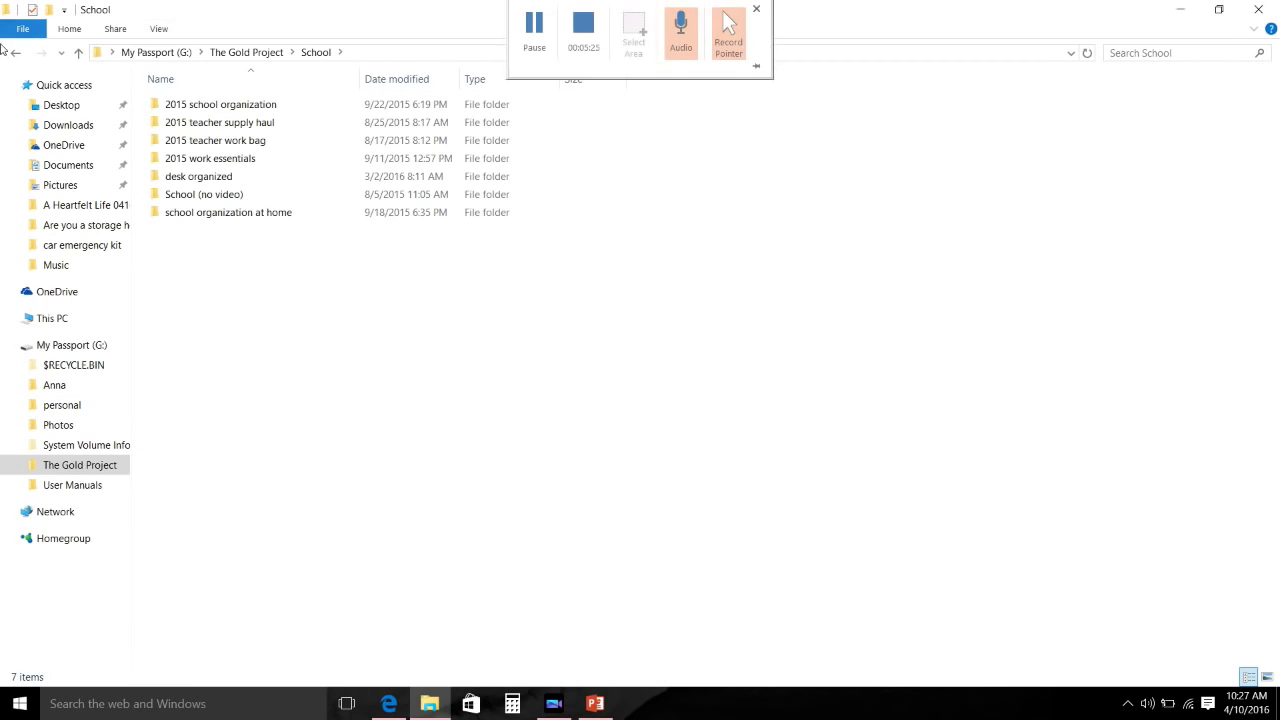
{"action": "left_click", "coordinate": [15, 55]}
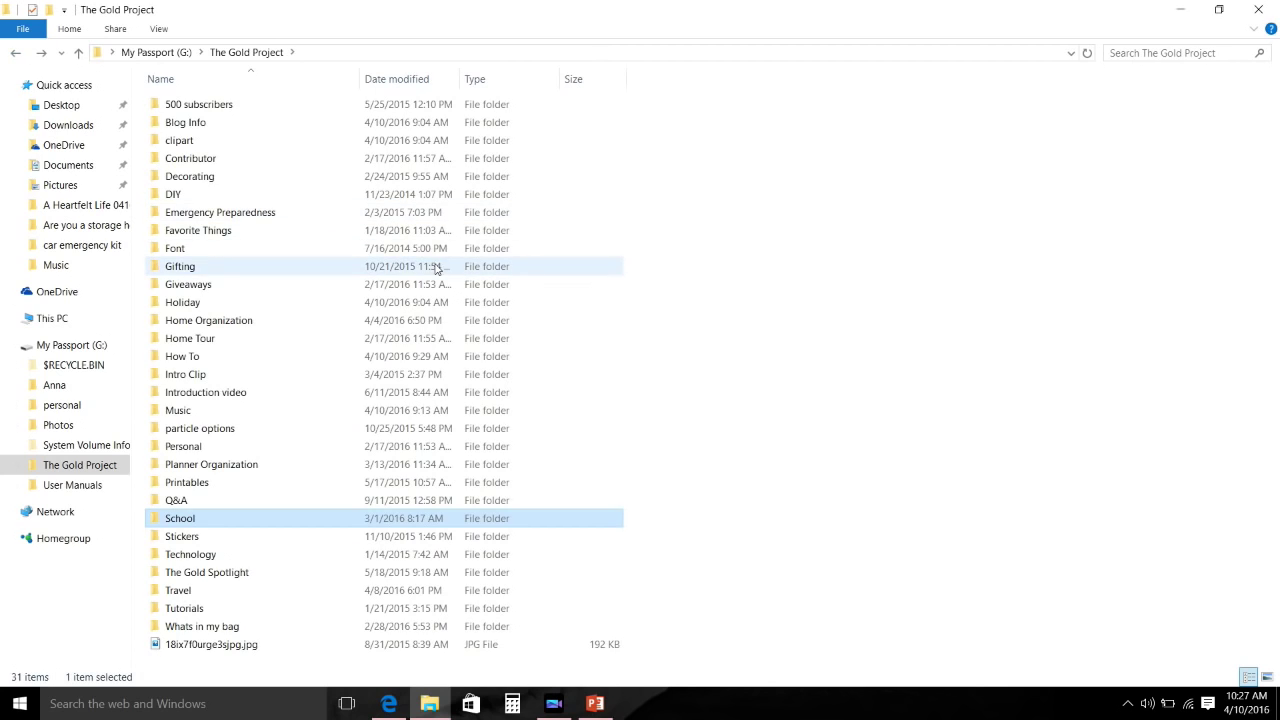
{"action": "double_click", "coordinate": [296, 554]}
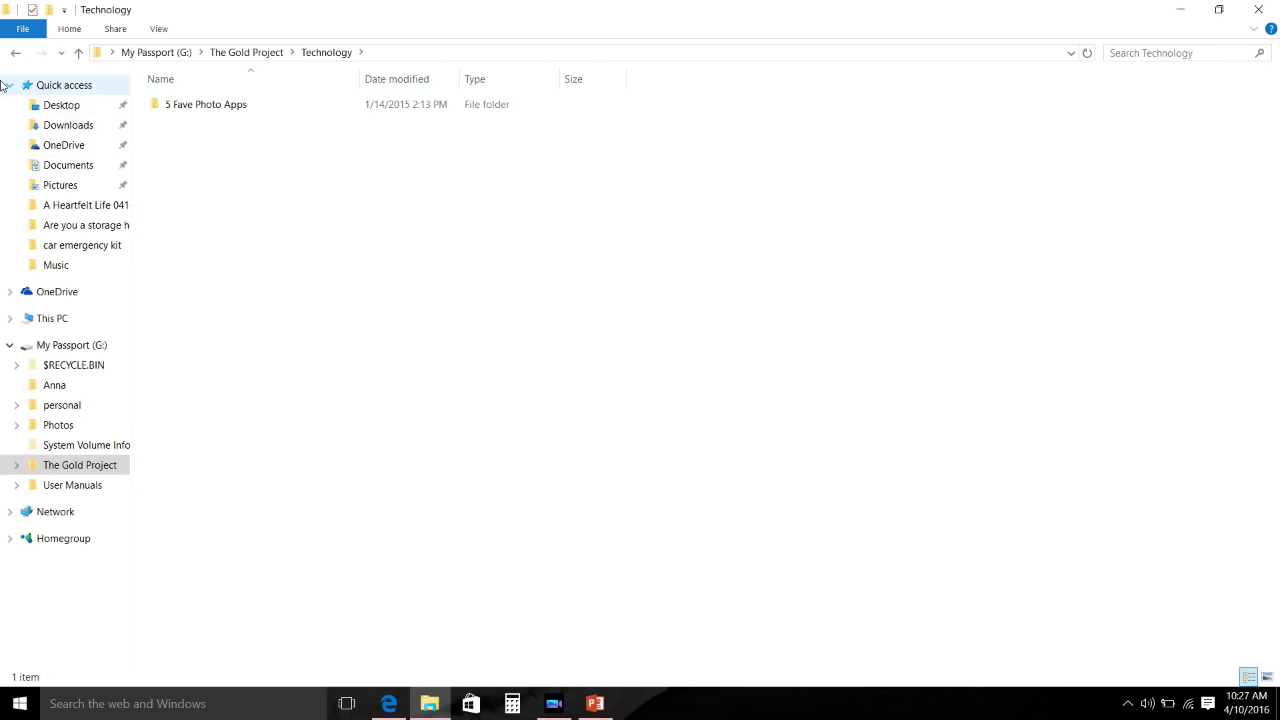
{"action": "left_click", "coordinate": [15, 52]}
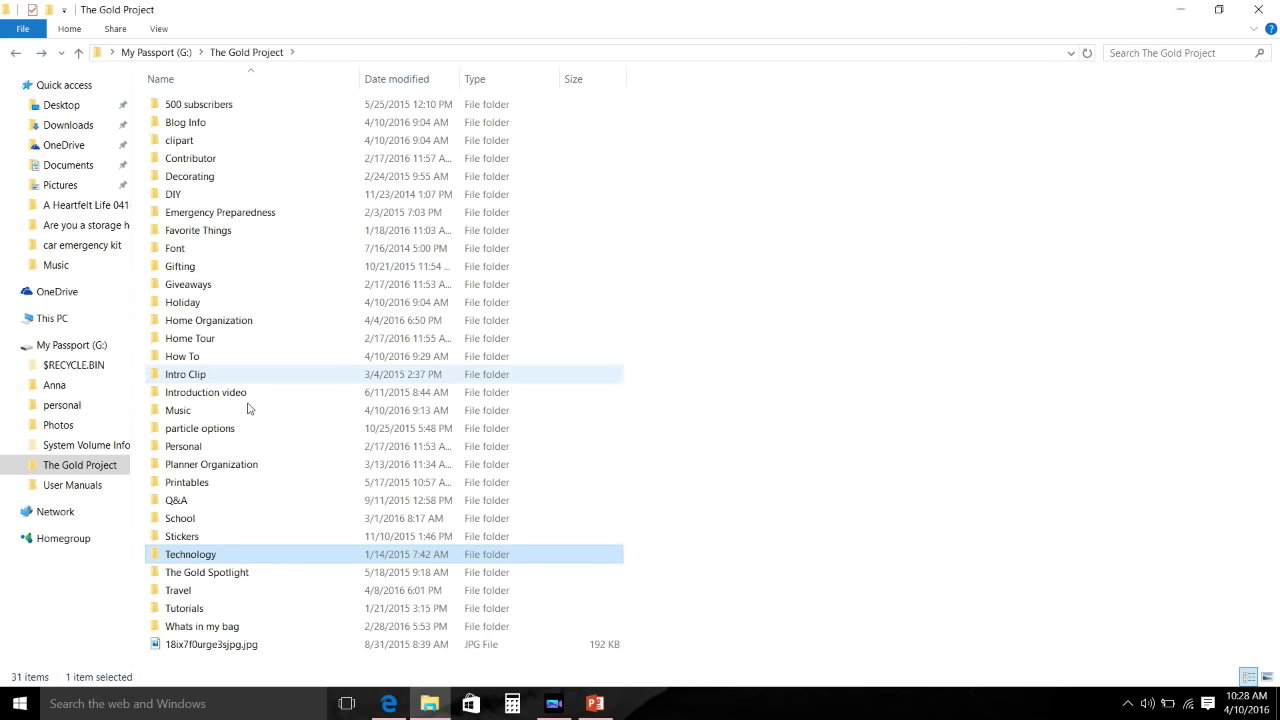
{"action": "double_click", "coordinate": [231, 534]}
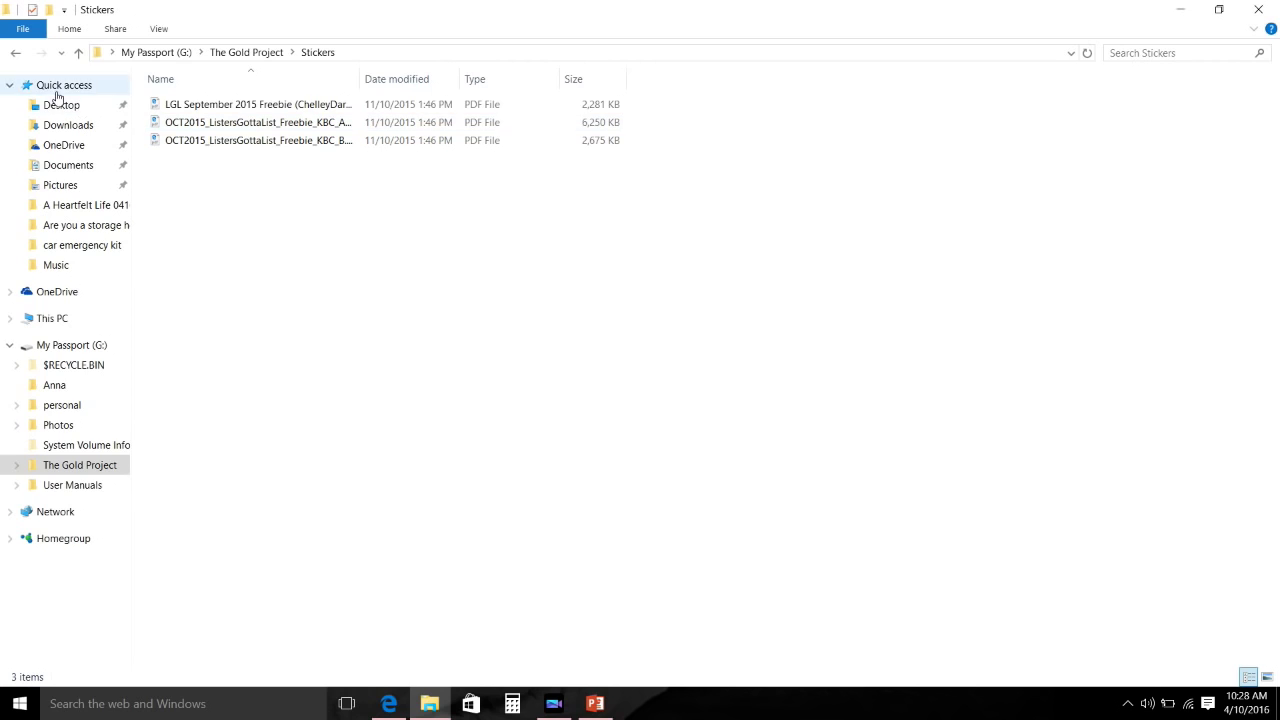
{"action": "left_click", "coordinate": [15, 52]}
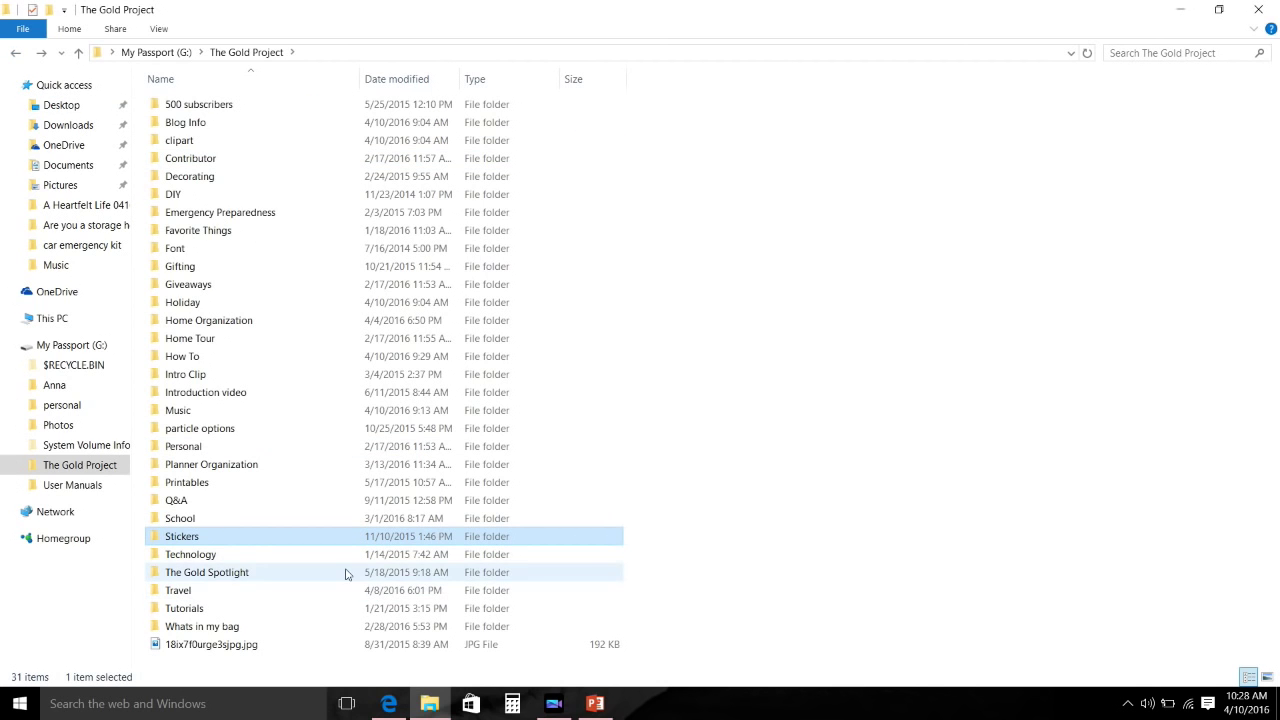
{"action": "double_click", "coordinate": [350, 626]}
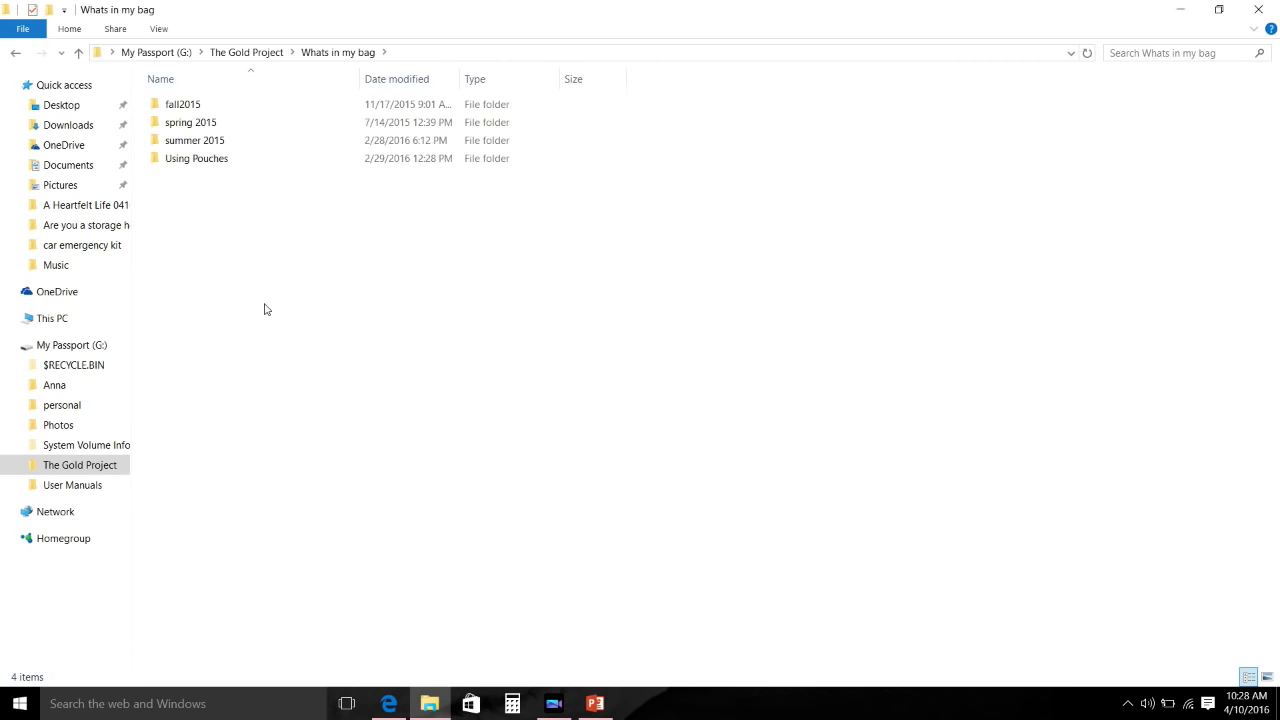
{"action": "left_click", "coordinate": [14, 53]}
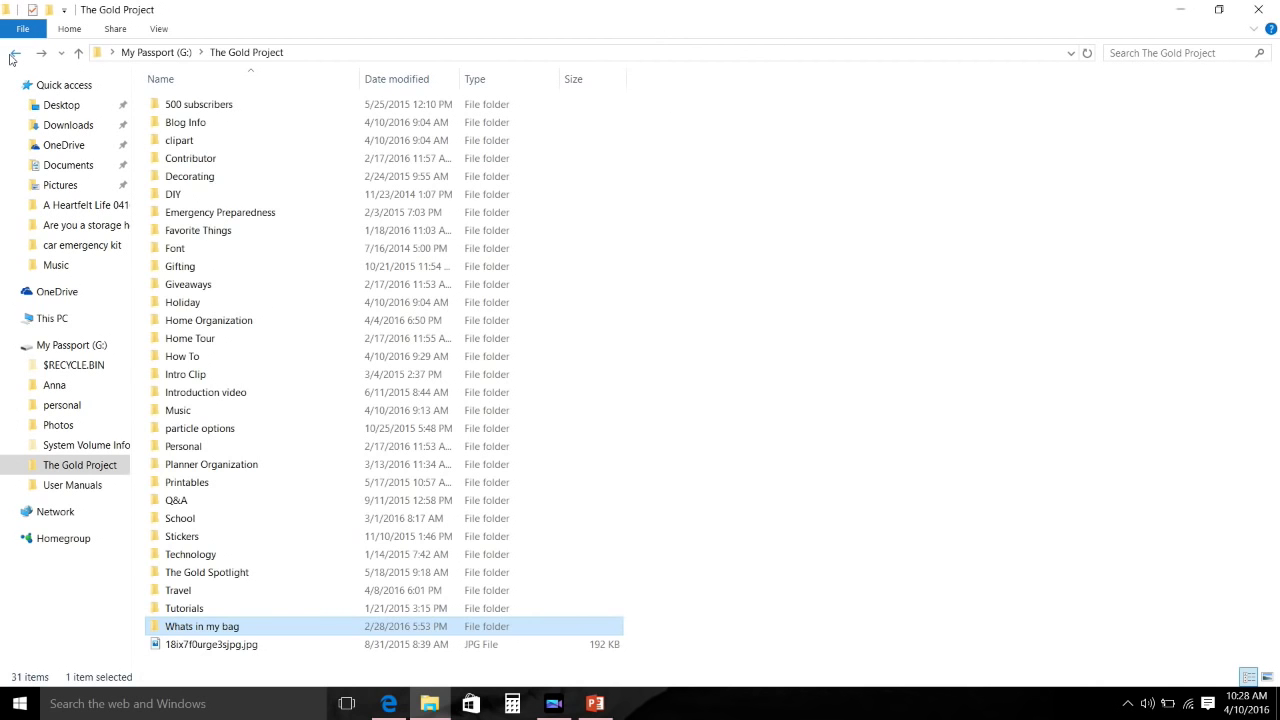
{"action": "left_click", "coordinate": [12, 54]}
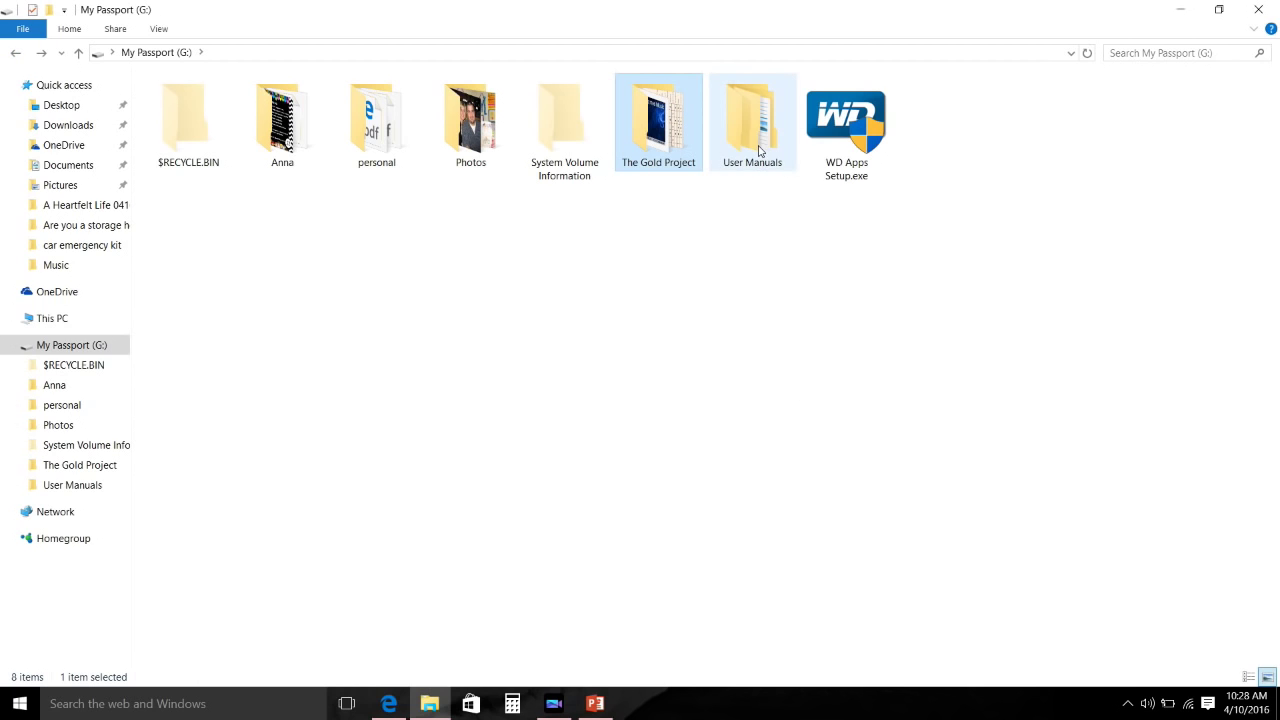
{"action": "double_click", "coordinate": [759, 150]}
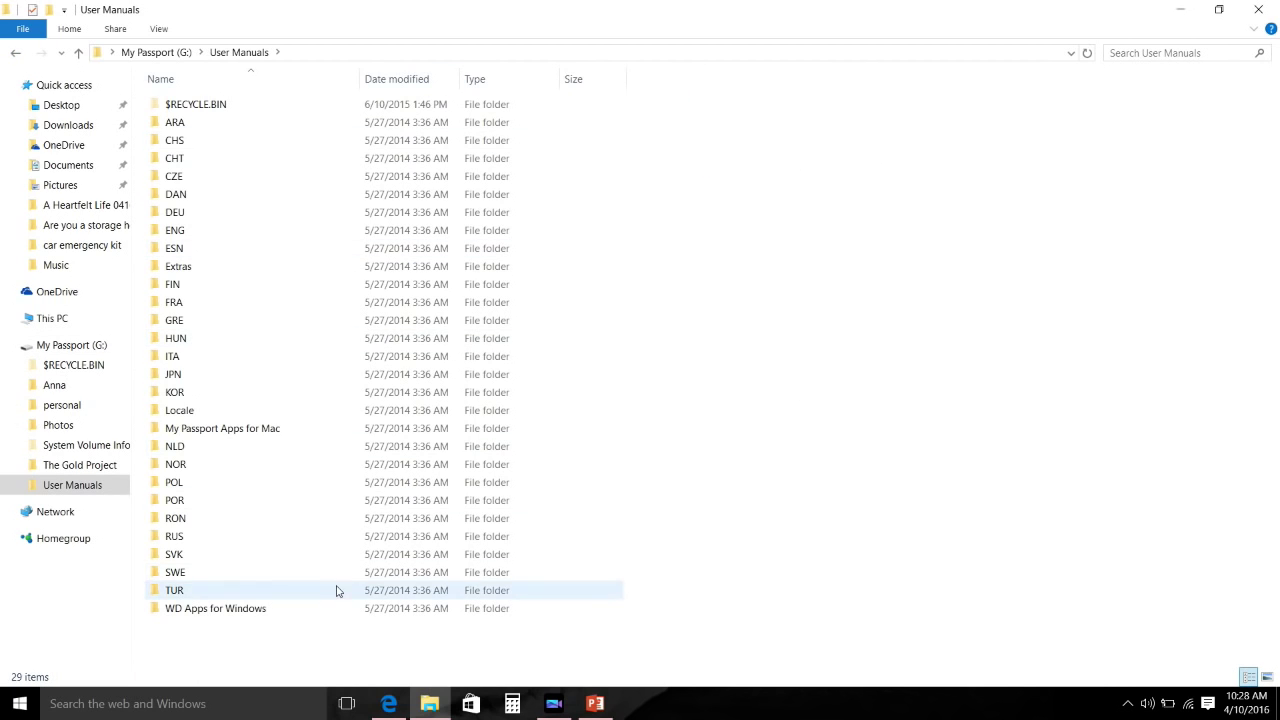
{"action": "left_click", "coordinate": [14, 54]}
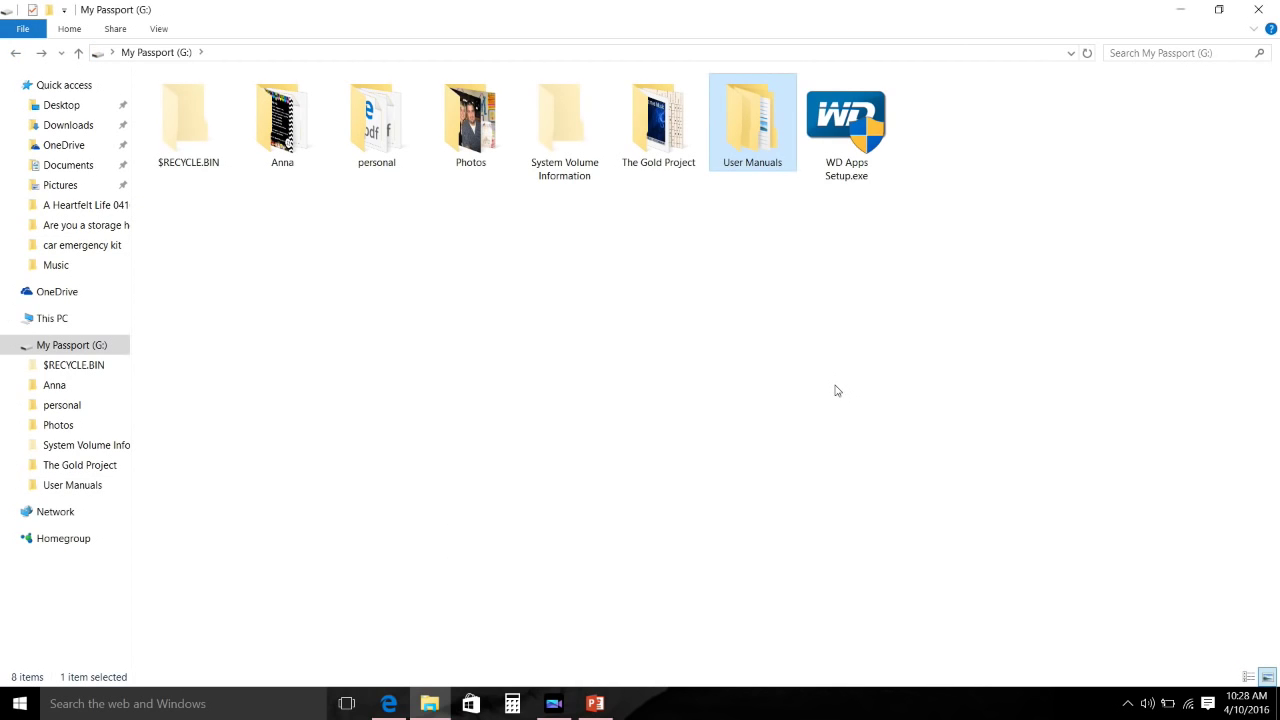
{"action": "left_click", "coordinate": [828, 335]}
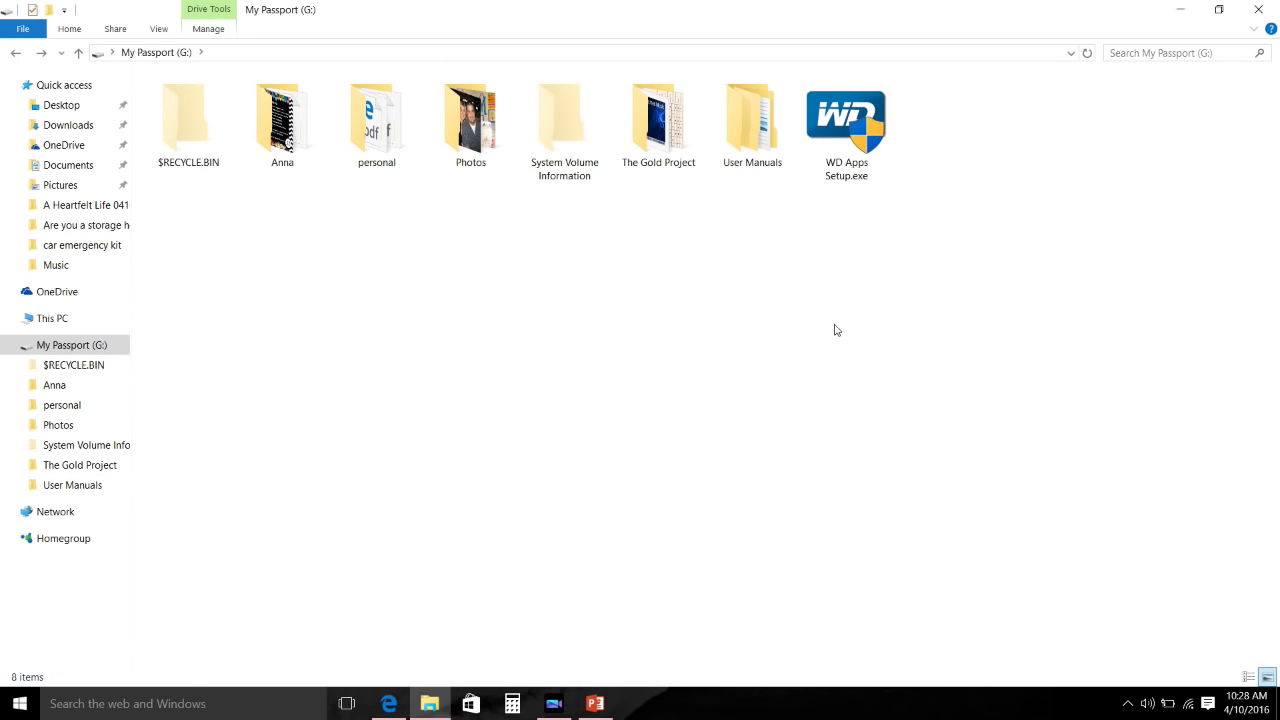